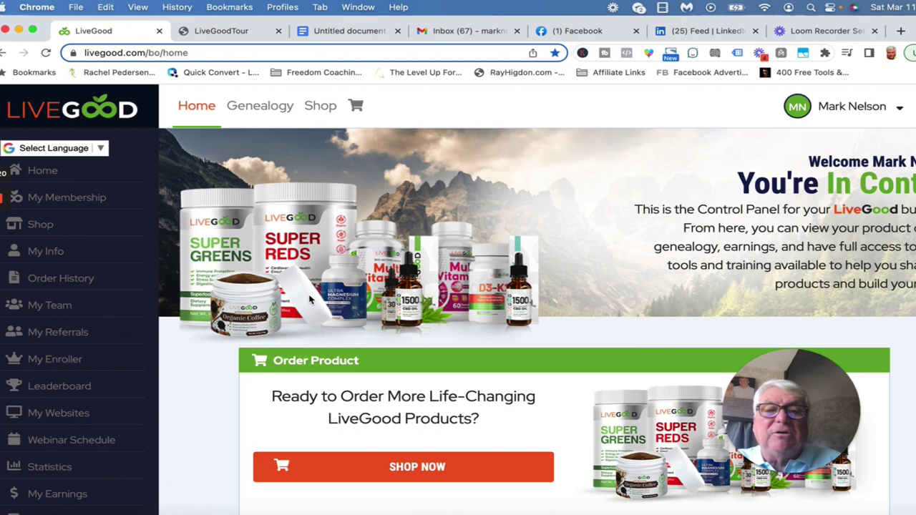
Scroll up and down through the current LiveGood back-office page
{"action": "scroll", "coordinate": [310, 299], "scroll_direction": "down", "scroll_amount": 1}
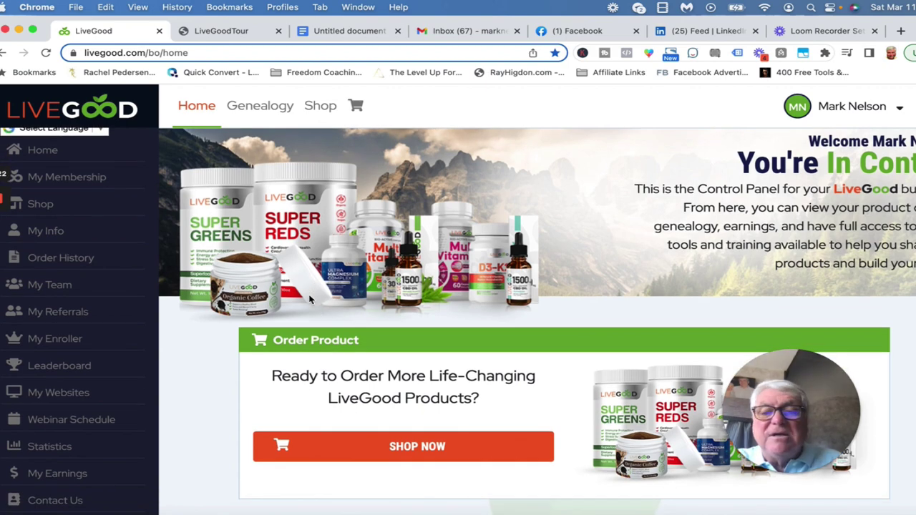
{"action": "scroll", "coordinate": [310, 299], "scroll_direction": "down", "scroll_amount": 1}
{"action": "scroll", "coordinate": [310, 300], "scroll_direction": "up", "scroll_amount": 2}
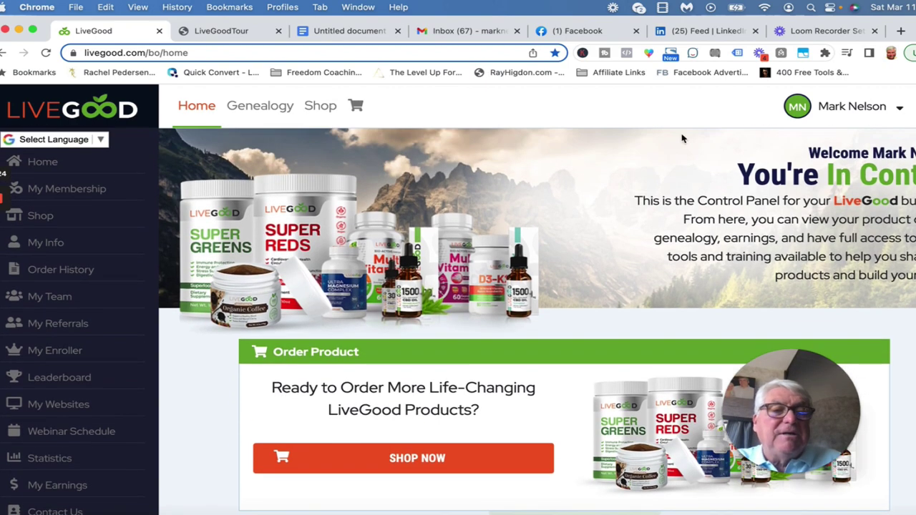
{"action": "scroll", "coordinate": [530, 218], "scroll_direction": "down", "scroll_amount": 3}
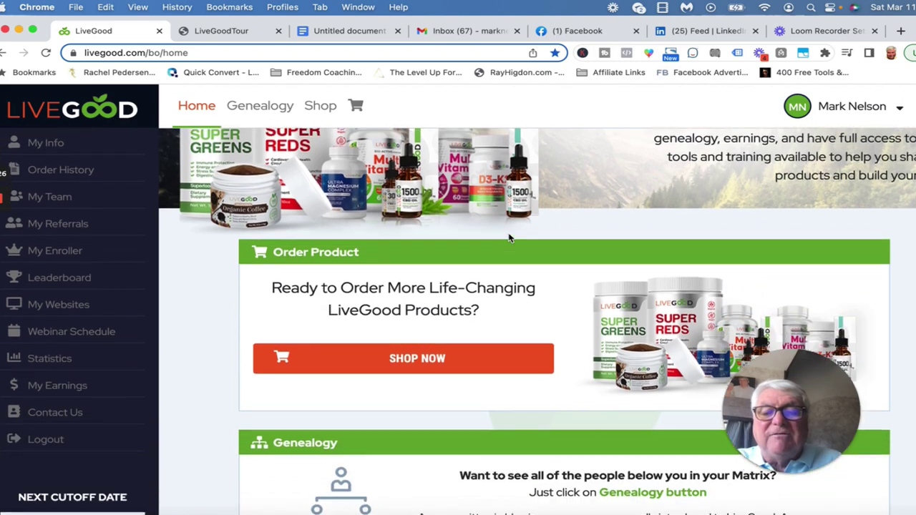
{"action": "scroll", "coordinate": [510, 238], "scroll_direction": "down", "scroll_amount": 4}
{"action": "scroll", "coordinate": [510, 239], "scroll_direction": "down", "scroll_amount": 5}
{"action": "scroll", "coordinate": [510, 239], "scroll_direction": "down", "scroll_amount": 4}
{"action": "scroll", "coordinate": [510, 238], "scroll_direction": "down", "scroll_amount": 2}
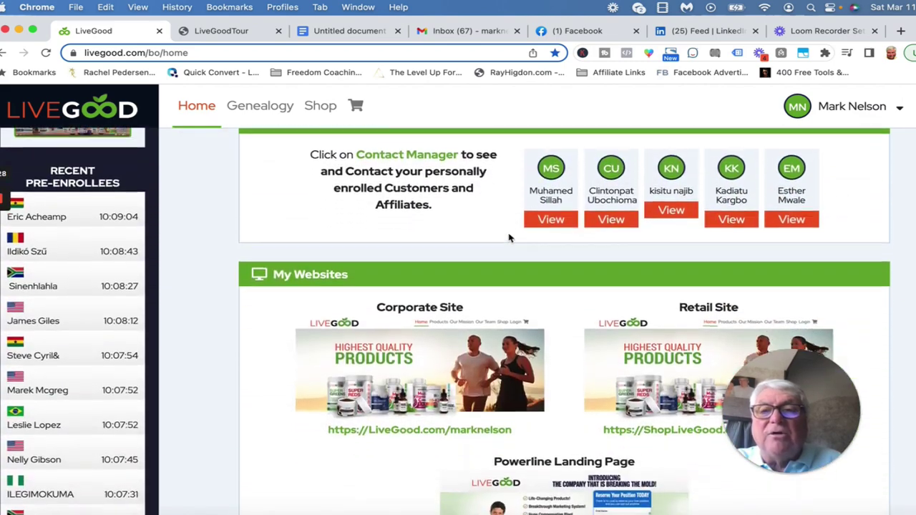
{"action": "scroll", "coordinate": [509, 239], "scroll_direction": "down", "scroll_amount": 1}
{"action": "scroll", "coordinate": [510, 239], "scroll_direction": "down", "scroll_amount": 2}
{"action": "scroll", "coordinate": [509, 238], "scroll_direction": "down", "scroll_amount": 1}
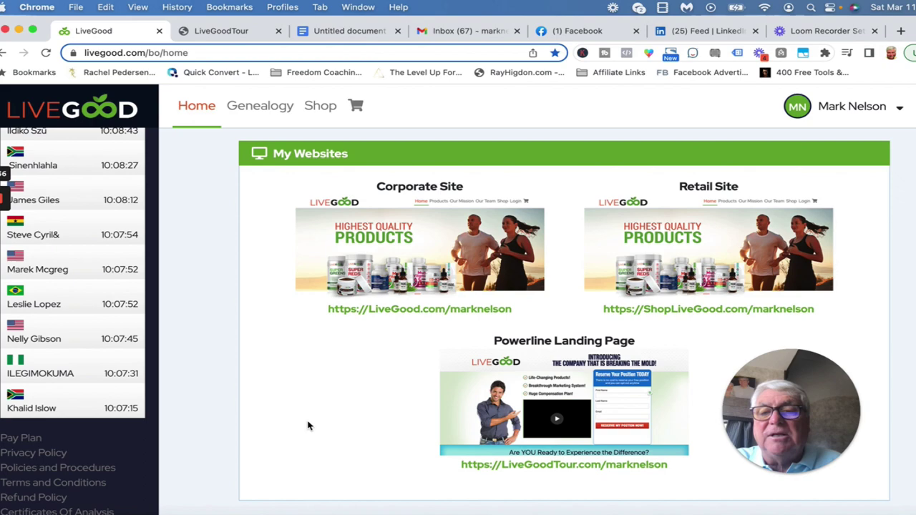
{"action": "scroll", "coordinate": [308, 425], "scroll_direction": "up", "scroll_amount": 3}
{"action": "scroll", "coordinate": [309, 426], "scroll_direction": "up", "scroll_amount": 2}
{"action": "scroll", "coordinate": [308, 426], "scroll_direction": "up", "scroll_amount": 4}
{"action": "scroll", "coordinate": [308, 426], "scroll_direction": "up", "scroll_amount": 2}
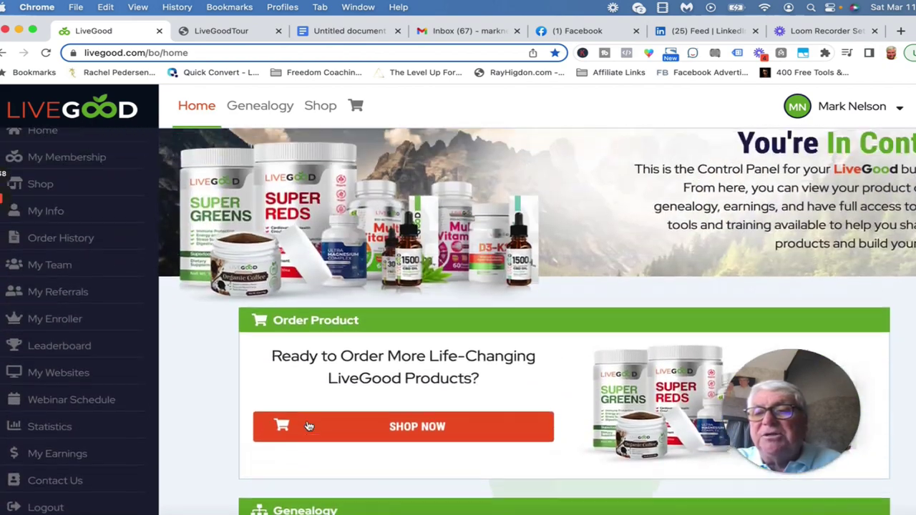
{"action": "scroll", "coordinate": [309, 426], "scroll_direction": "up", "scroll_amount": 1}
{"action": "scroll", "coordinate": [217, 426], "scroll_direction": "down", "scroll_amount": 1}
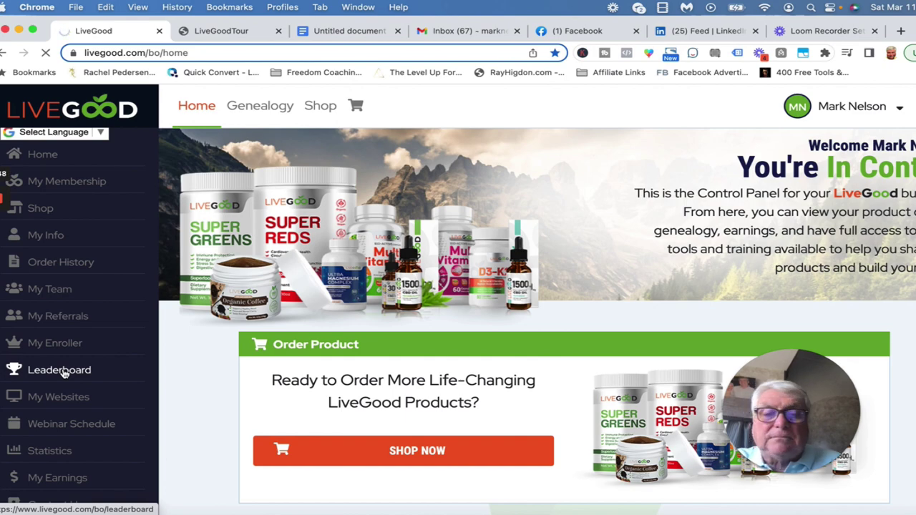
Open the Leaderboard and scroll through the top 100 enrollers and their member counts
{"action": "left_click", "coordinate": [60, 371]}
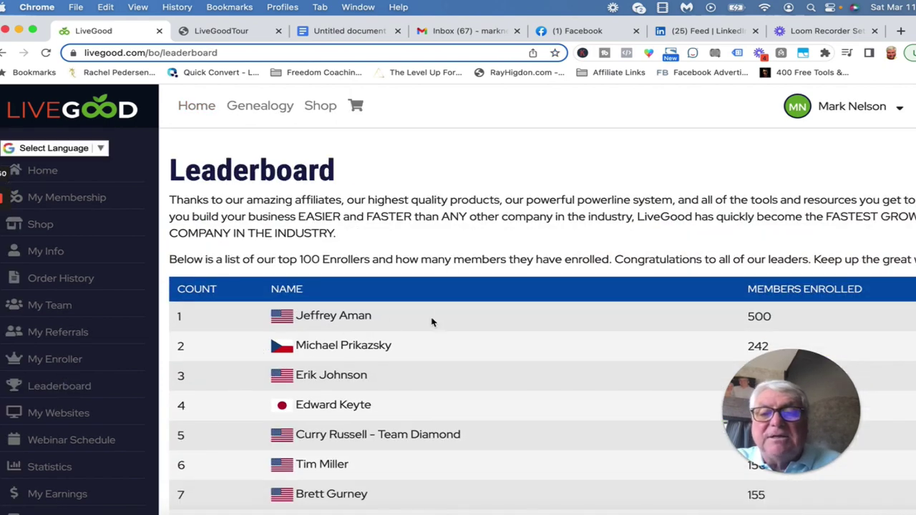
{"action": "scroll", "coordinate": [432, 322], "scroll_direction": "down", "scroll_amount": 2}
{"action": "scroll", "coordinate": [432, 322], "scroll_direction": "down", "scroll_amount": 1}
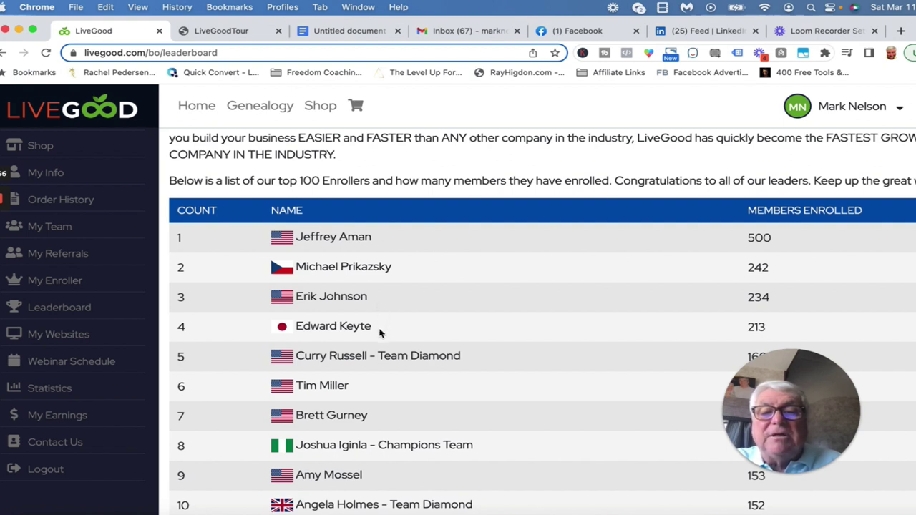
{"action": "scroll", "coordinate": [486, 312], "scroll_direction": "down", "scroll_amount": 1}
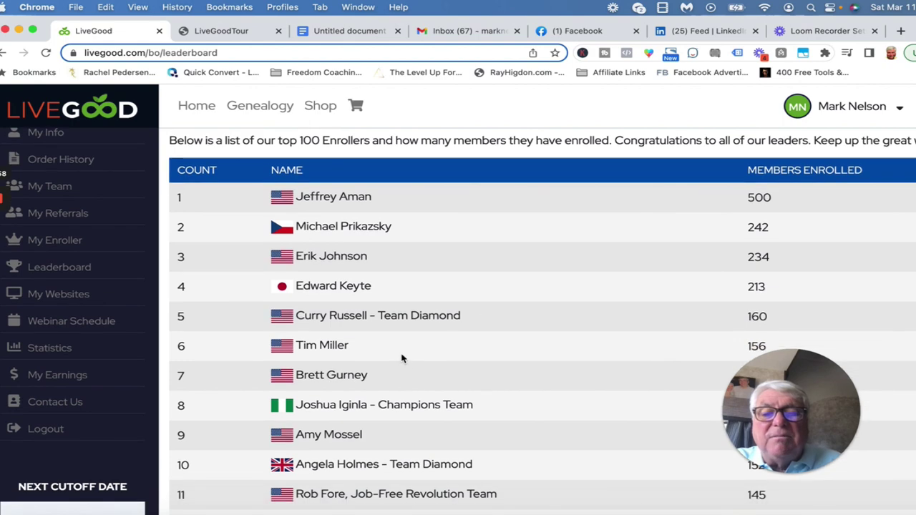
{"action": "scroll", "coordinate": [398, 354], "scroll_direction": "down", "scroll_amount": 2}
{"action": "scroll", "coordinate": [399, 354], "scroll_direction": "down", "scroll_amount": 2}
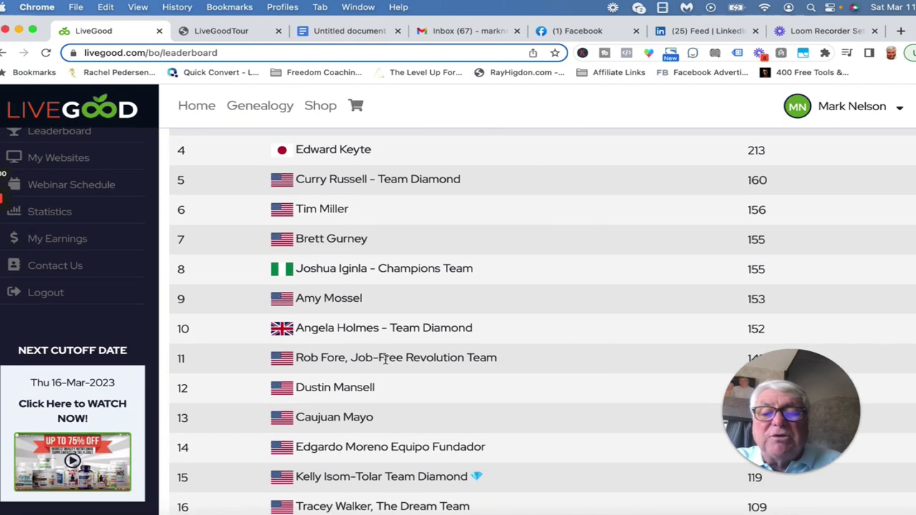
{"action": "scroll", "coordinate": [386, 360], "scroll_direction": "down", "scroll_amount": 2}
{"action": "scroll", "coordinate": [387, 363], "scroll_direction": "down", "scroll_amount": 6}
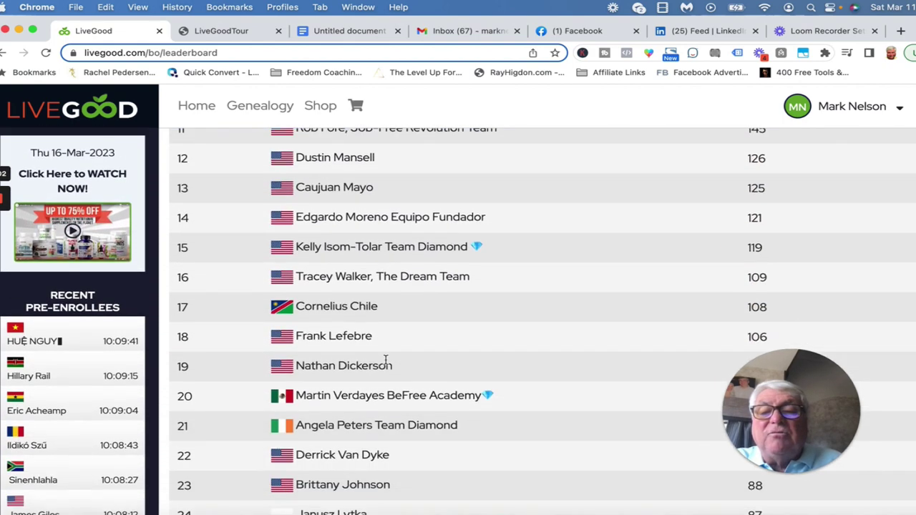
{"action": "scroll", "coordinate": [387, 364], "scroll_direction": "down", "scroll_amount": 4}
{"action": "scroll", "coordinate": [386, 365], "scroll_direction": "down", "scroll_amount": 5}
{"action": "scroll", "coordinate": [386, 364], "scroll_direction": "down", "scroll_amount": 4}
{"action": "scroll", "coordinate": [387, 364], "scroll_direction": "down", "scroll_amount": 4}
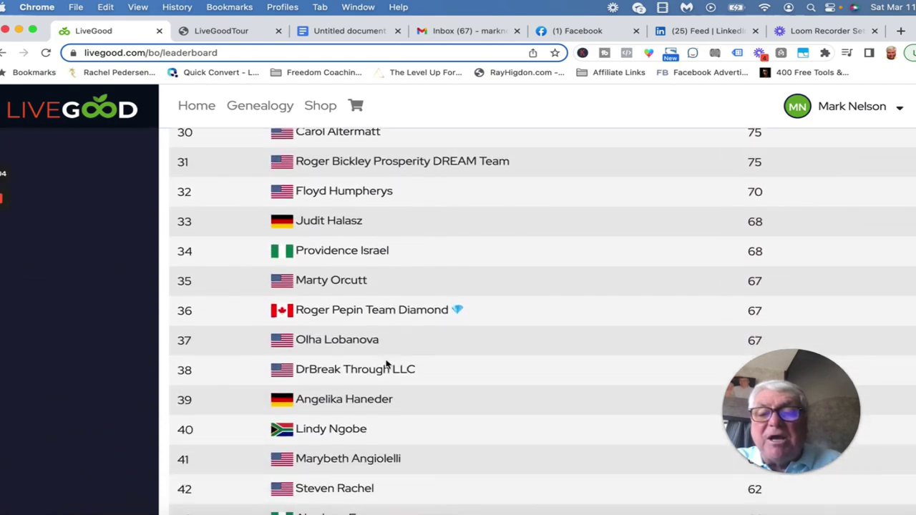
{"action": "scroll", "coordinate": [386, 364], "scroll_direction": "down", "scroll_amount": 3}
{"action": "scroll", "coordinate": [387, 365], "scroll_direction": "down", "scroll_amount": 2}
{"action": "scroll", "coordinate": [387, 364], "scroll_direction": "down", "scroll_amount": 2}
{"action": "scroll", "coordinate": [387, 364], "scroll_direction": "down", "scroll_amount": 2}
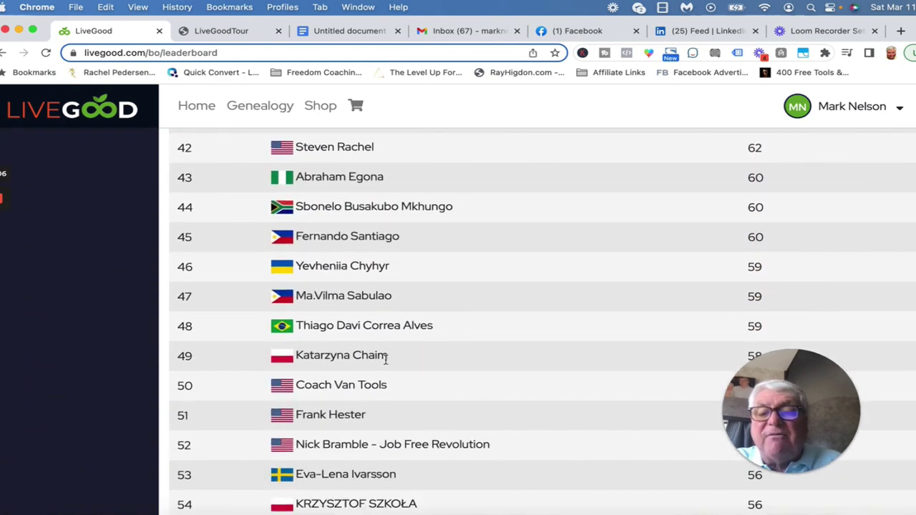
{"action": "scroll", "coordinate": [387, 364], "scroll_direction": "down", "scroll_amount": 2}
{"action": "scroll", "coordinate": [384, 361], "scroll_direction": "down", "scroll_amount": 1}
{"action": "scroll", "coordinate": [384, 360], "scroll_direction": "down", "scroll_amount": 1}
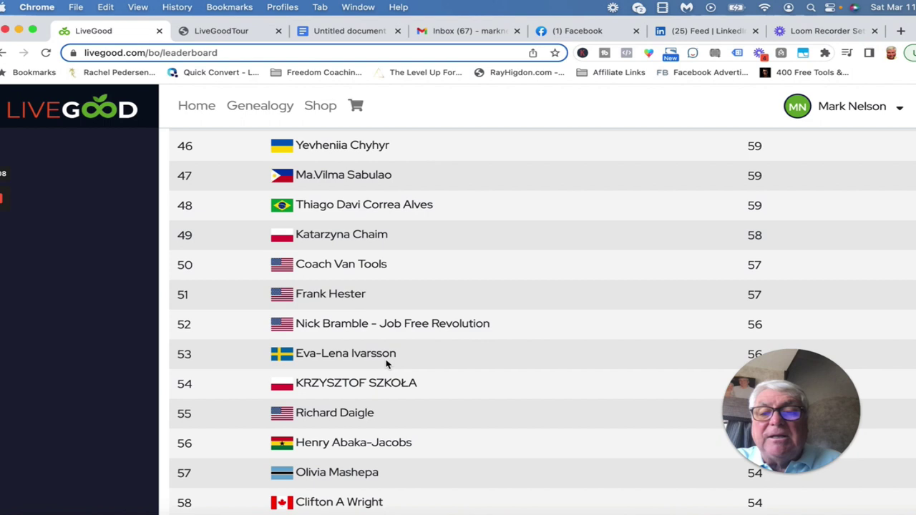
{"action": "scroll", "coordinate": [386, 362], "scroll_direction": "down", "scroll_amount": 1}
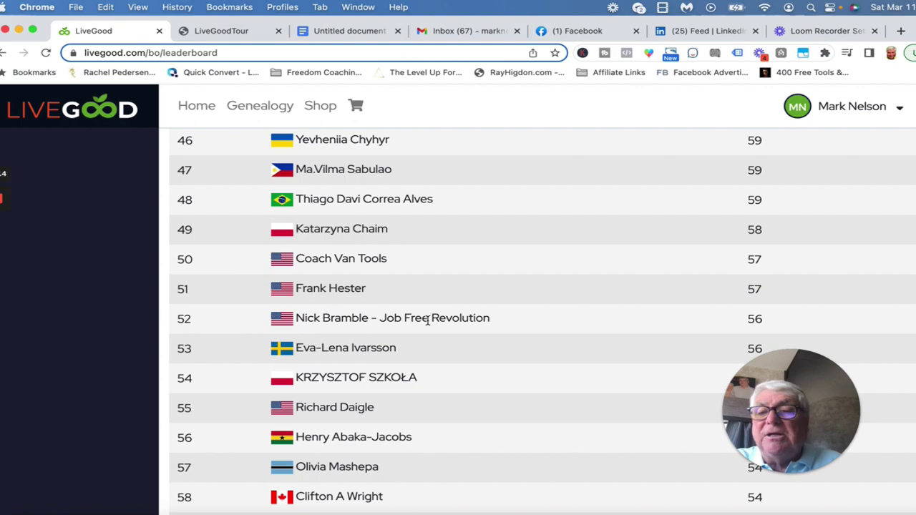
{"action": "scroll", "coordinate": [211, 320], "scroll_direction": "up", "scroll_amount": 2}
{"action": "scroll", "coordinate": [212, 320], "scroll_direction": "up", "scroll_amount": 10}
{"action": "scroll", "coordinate": [214, 318], "scroll_direction": "up", "scroll_amount": 8}
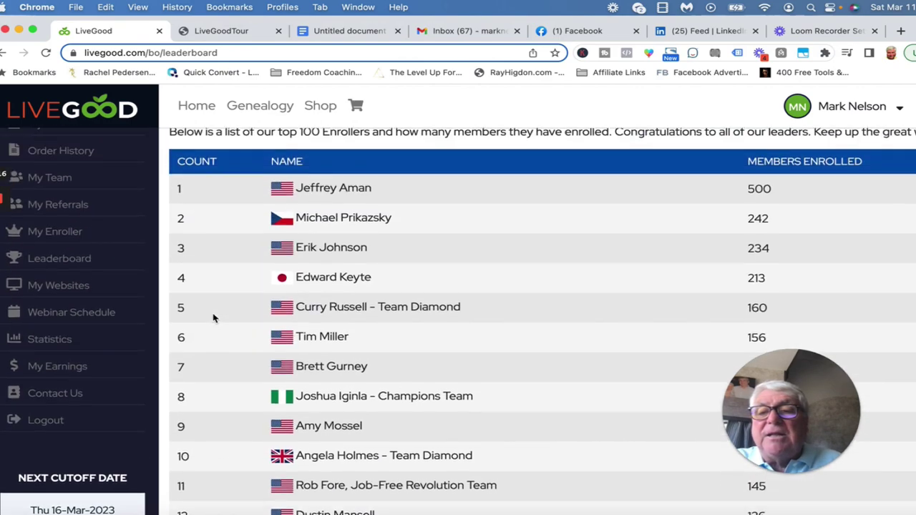
{"action": "scroll", "coordinate": [214, 318], "scroll_direction": "up", "scroll_amount": 3}
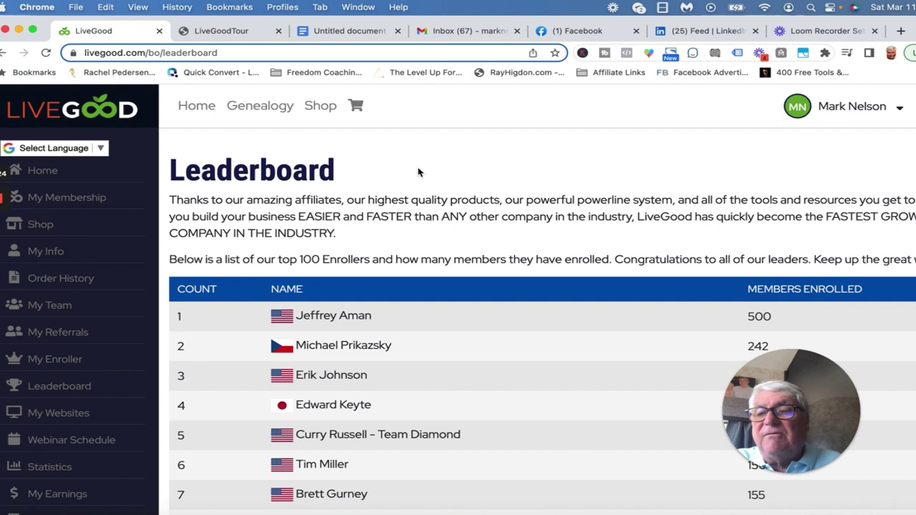
Open the Genealogy page and scroll through its rank color legend and matrix tree
{"action": "left_click", "coordinate": [55, 308]}
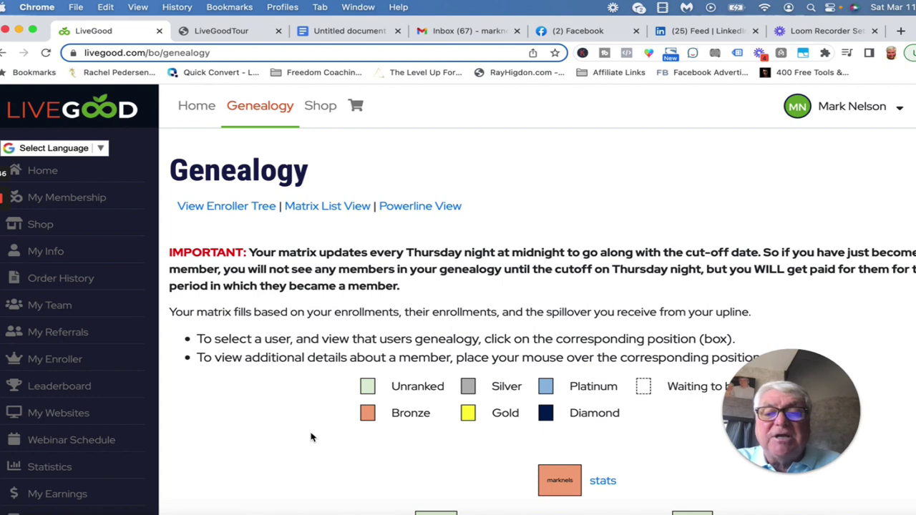
{"action": "scroll", "coordinate": [312, 436], "scroll_direction": "down", "scroll_amount": 2}
{"action": "scroll", "coordinate": [311, 437], "scroll_direction": "down", "scroll_amount": 1}
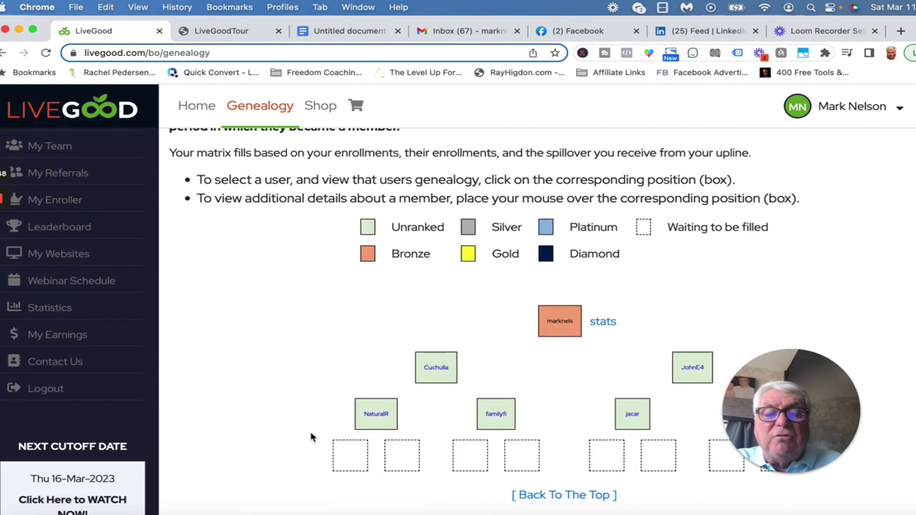
{"action": "scroll", "coordinate": [311, 437], "scroll_direction": "down", "scroll_amount": 2}
{"action": "scroll", "coordinate": [311, 437], "scroll_direction": "up", "scroll_amount": 2}
{"action": "scroll", "coordinate": [311, 437], "scroll_direction": "up", "scroll_amount": 2}
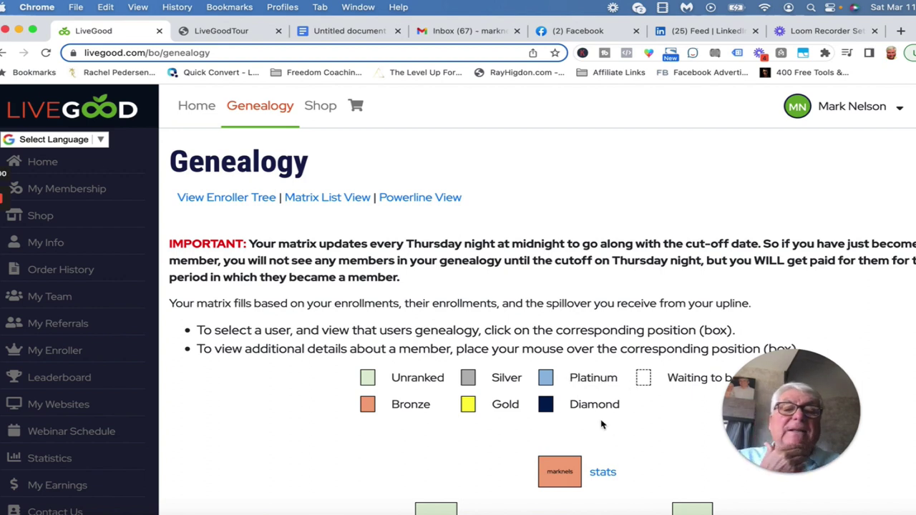
{"action": "scroll", "coordinate": [277, 450], "scroll_direction": "down", "scroll_amount": 1}
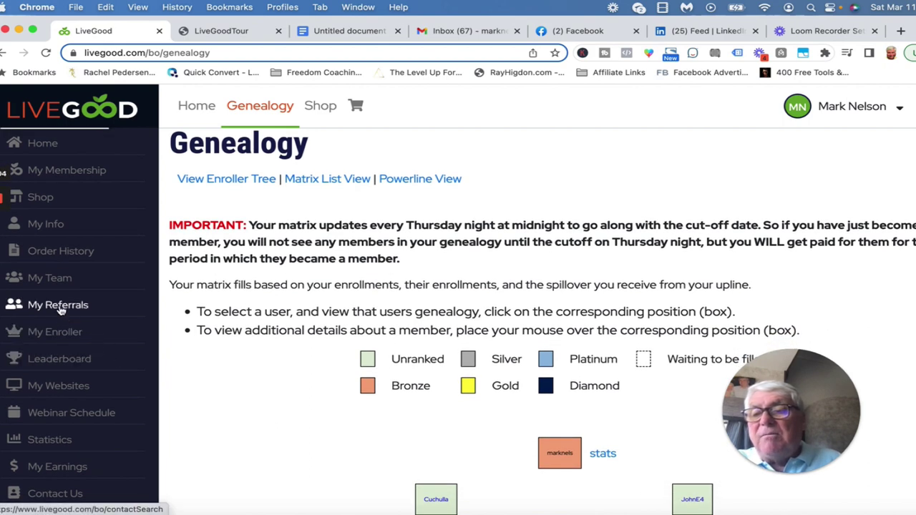
Open the list of team members and contacts and scroll down through it
{"action": "left_click", "coordinate": [61, 306]}
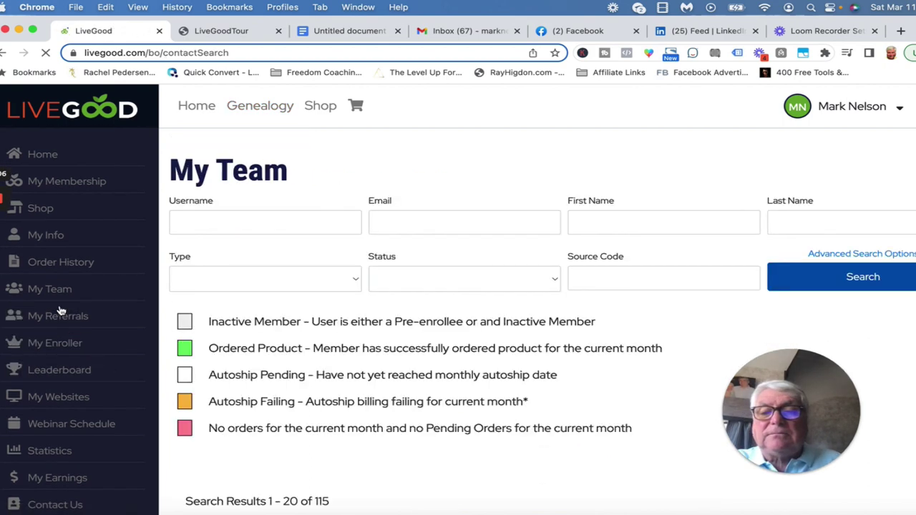
{"action": "scroll", "coordinate": [246, 343], "scroll_direction": "down", "scroll_amount": 5}
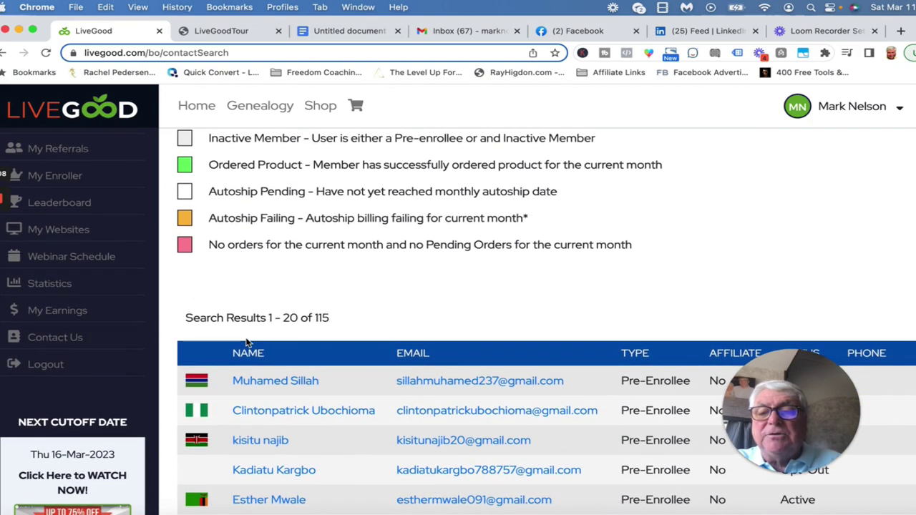
{"action": "scroll", "coordinate": [246, 343], "scroll_direction": "down", "scroll_amount": 1}
{"action": "scroll", "coordinate": [246, 343], "scroll_direction": "down", "scroll_amount": 2}
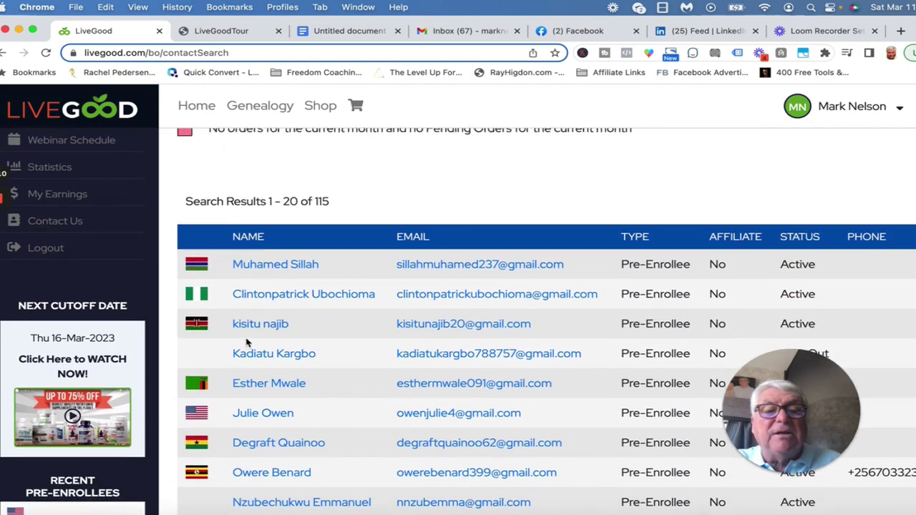
{"action": "scroll", "coordinate": [245, 344], "scroll_direction": "down", "scroll_amount": 1}
{"action": "scroll", "coordinate": [246, 343], "scroll_direction": "down", "scroll_amount": 2}
{"action": "scroll", "coordinate": [246, 344], "scroll_direction": "down", "scroll_amount": 2}
{"action": "scroll", "coordinate": [246, 344], "scroll_direction": "down", "scroll_amount": 1}
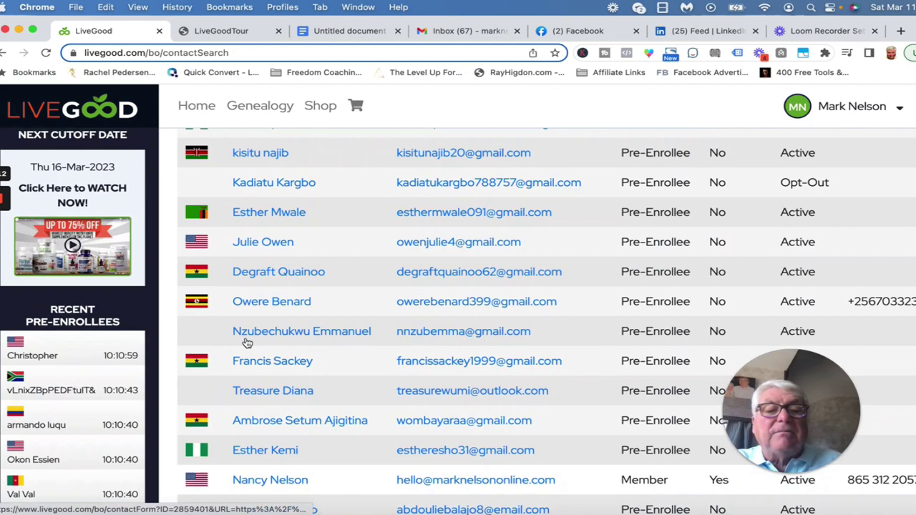
Go to Genealogy and open Powerline View, showing members who joined after you
{"action": "scroll", "coordinate": [245, 344], "scroll_direction": "up", "scroll_amount": 5}
{"action": "scroll", "coordinate": [245, 343], "scroll_direction": "up", "scroll_amount": 2}
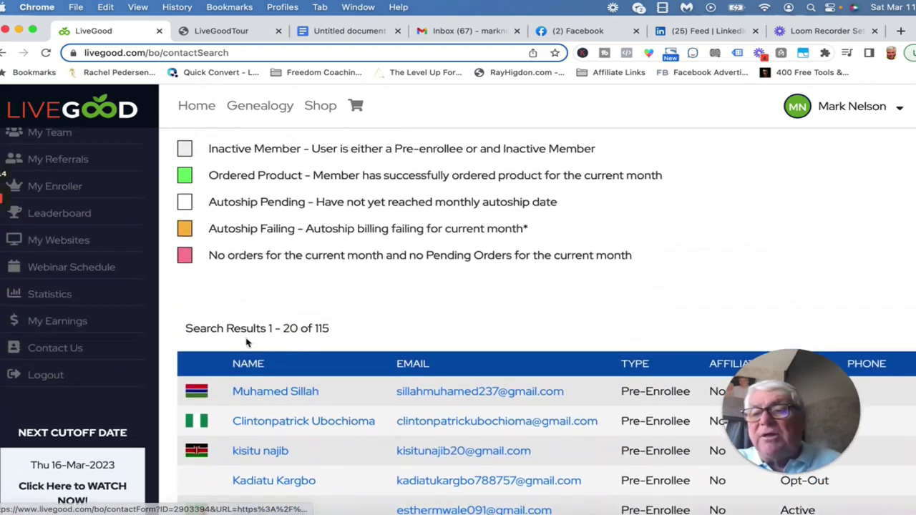
{"action": "scroll", "coordinate": [245, 343], "scroll_direction": "up", "scroll_amount": 1}
{"action": "scroll", "coordinate": [245, 343], "scroll_direction": "up", "scroll_amount": 1}
{"action": "scroll", "coordinate": [246, 343], "scroll_direction": "up", "scroll_amount": 2}
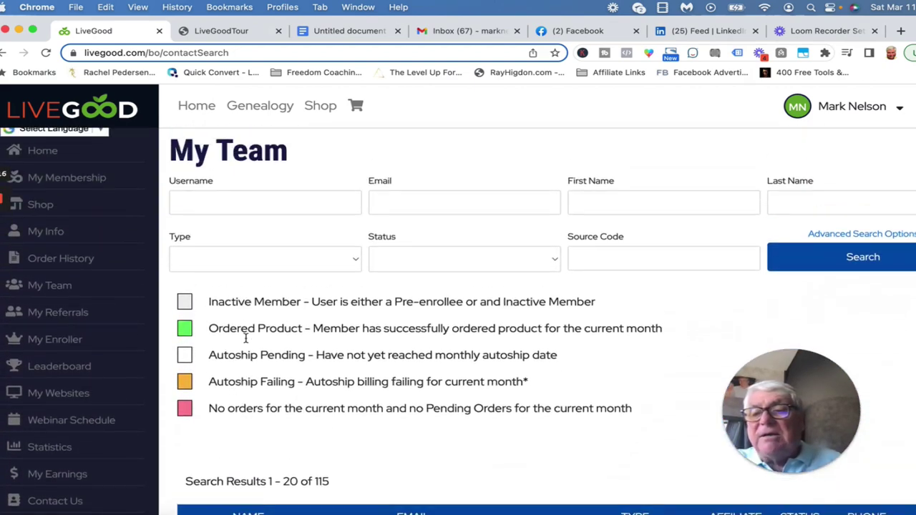
{"action": "scroll", "coordinate": [246, 338], "scroll_direction": "up", "scroll_amount": 1}
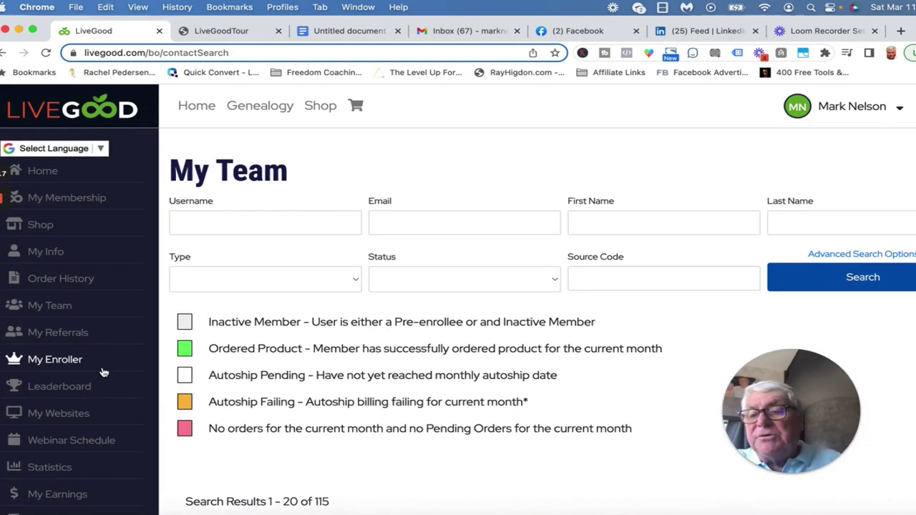
{"action": "left_click", "coordinate": [47, 307]}
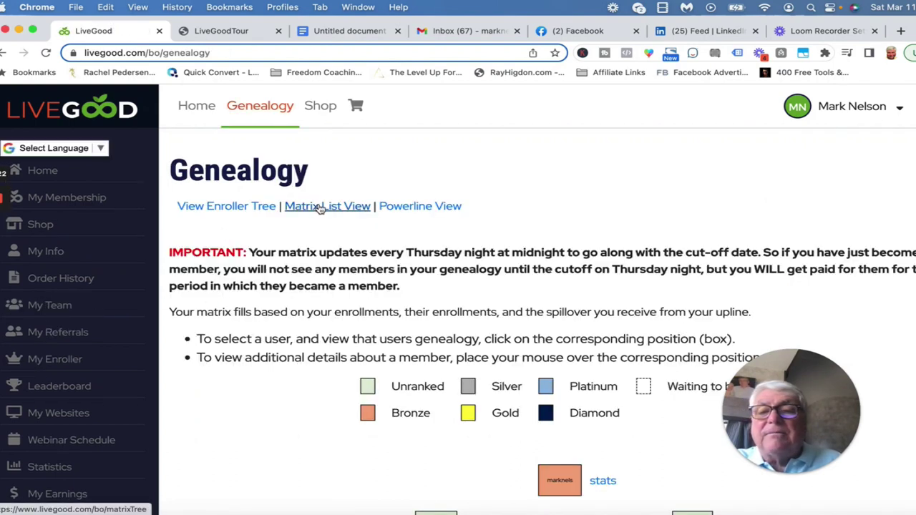
{"action": "left_click", "coordinate": [424, 208]}
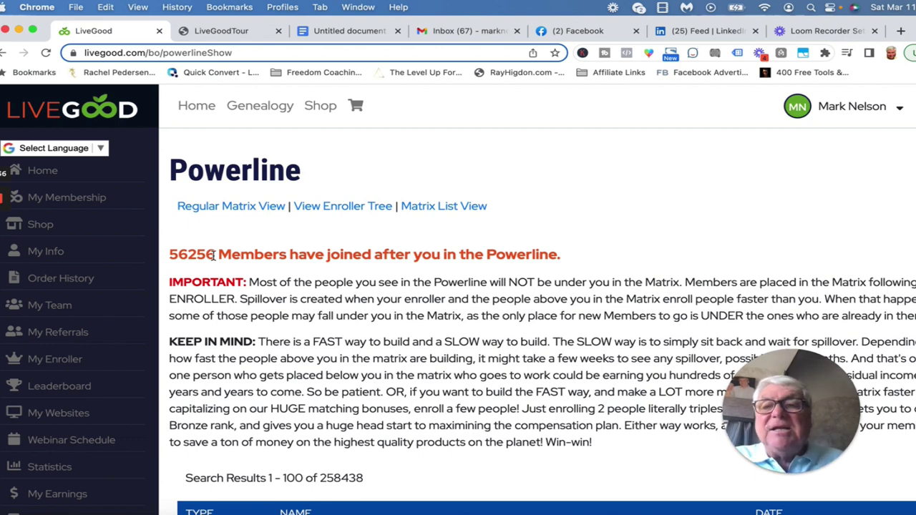
On the LiveGoodTour landing page, play the Powerline video briefly, pause it and close it
{"action": "left_click", "coordinate": [240, 32]}
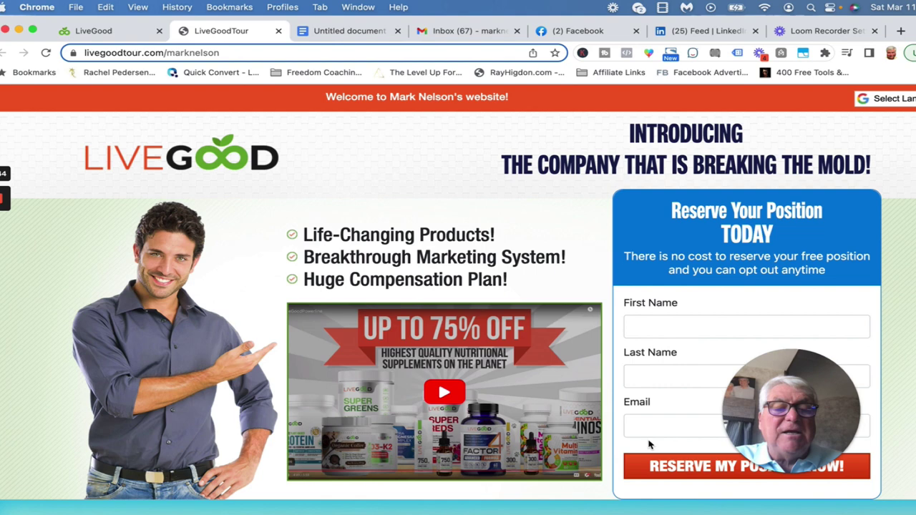
{"action": "scroll", "coordinate": [418, 382], "scroll_direction": "down", "scroll_amount": 1}
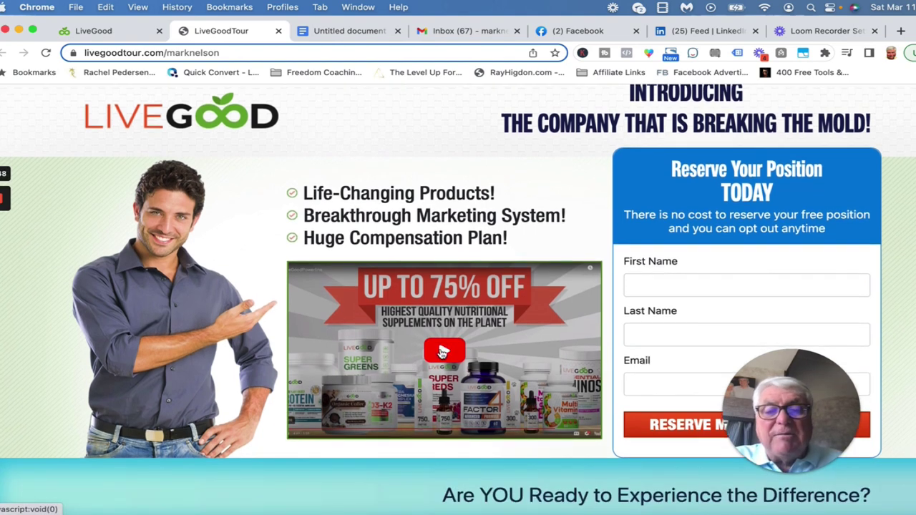
{"action": "left_click", "coordinate": [443, 353]}
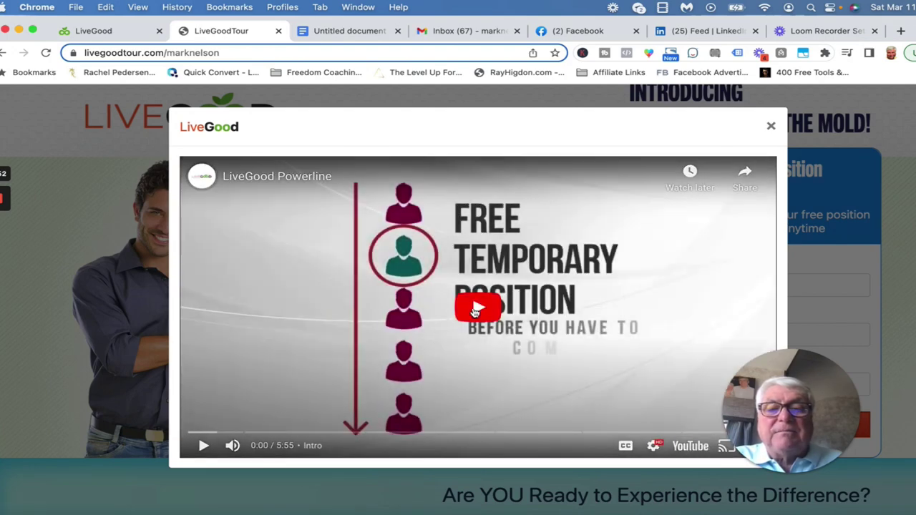
{"action": "left_click", "coordinate": [475, 310]}
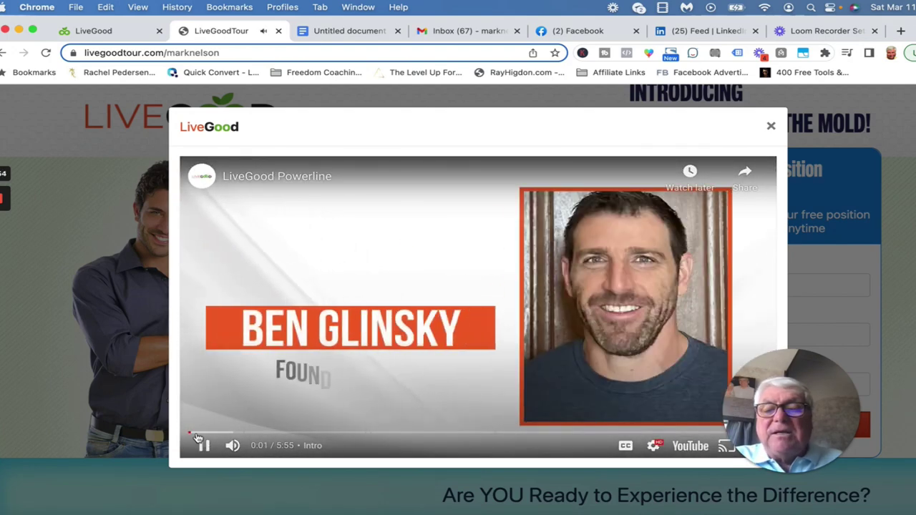
{"action": "left_click", "coordinate": [204, 446]}
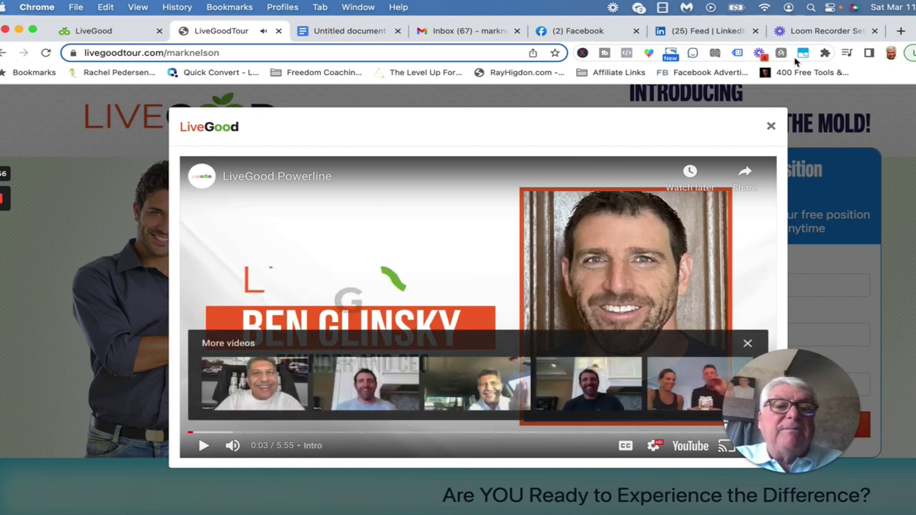
{"action": "left_click", "coordinate": [772, 122]}
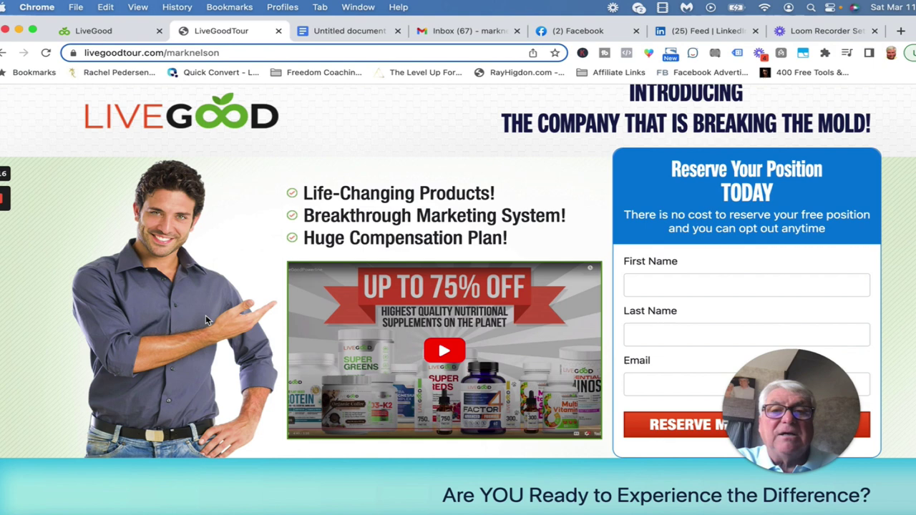
Hyperlink the first 'Watch Here' in the message draft to the livegoodtour.com/marknelson page
{"action": "left_click", "coordinate": [337, 32]}
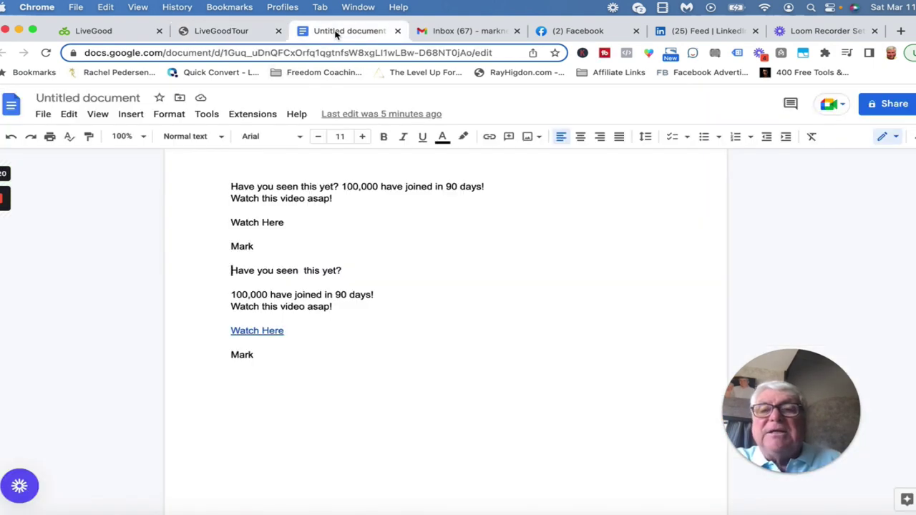
{"action": "scroll", "coordinate": [210, 197], "scroll_direction": "up", "scroll_amount": 2}
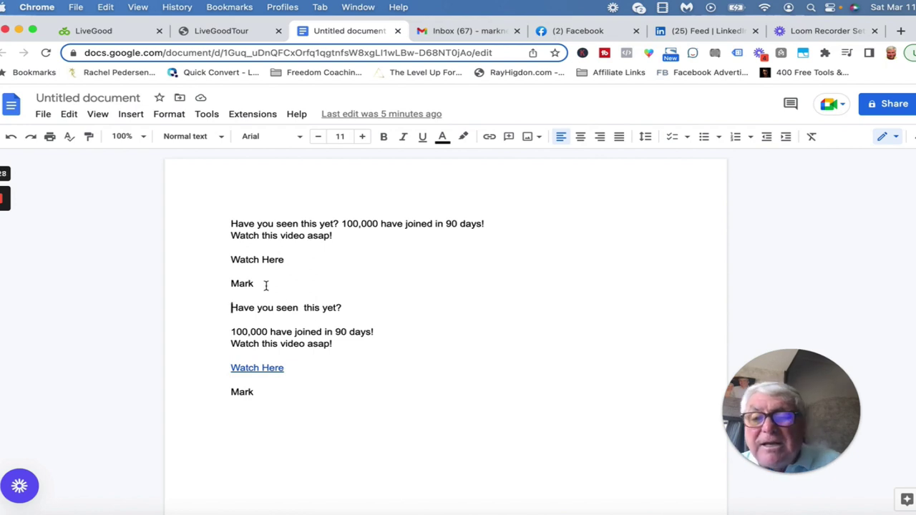
{"action": "right_click", "coordinate": [235, 263]}
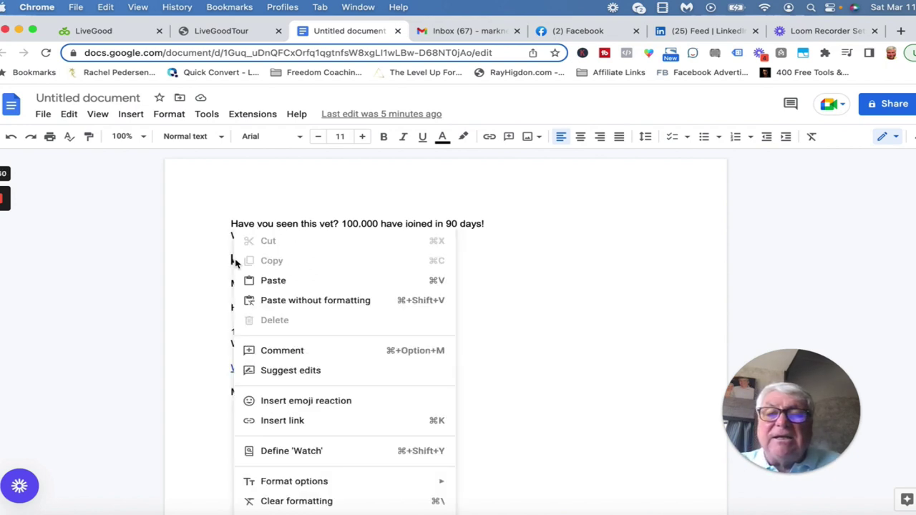
{"action": "left_click", "coordinate": [477, 272]}
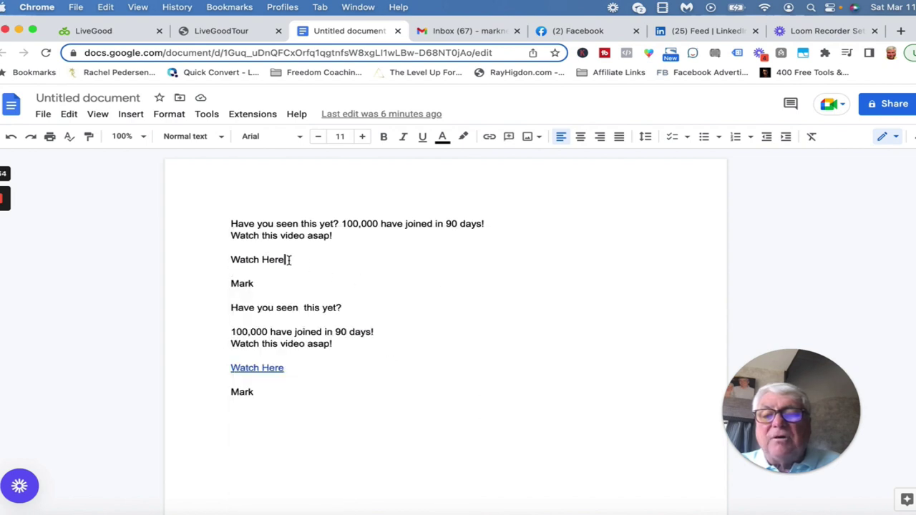
{"action": "left_click_drag", "start_coordinate": [290, 259], "coordinate": [238, 256]}
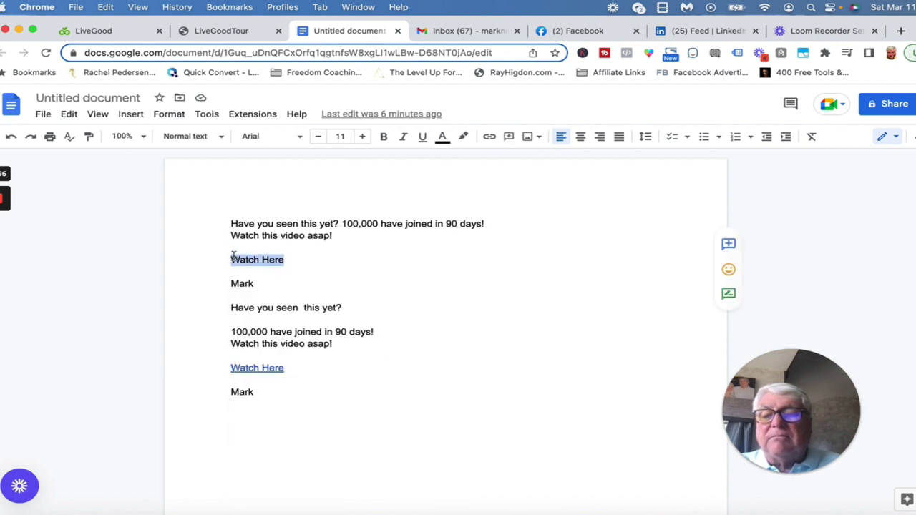
{"action": "left_click", "coordinate": [490, 137]}
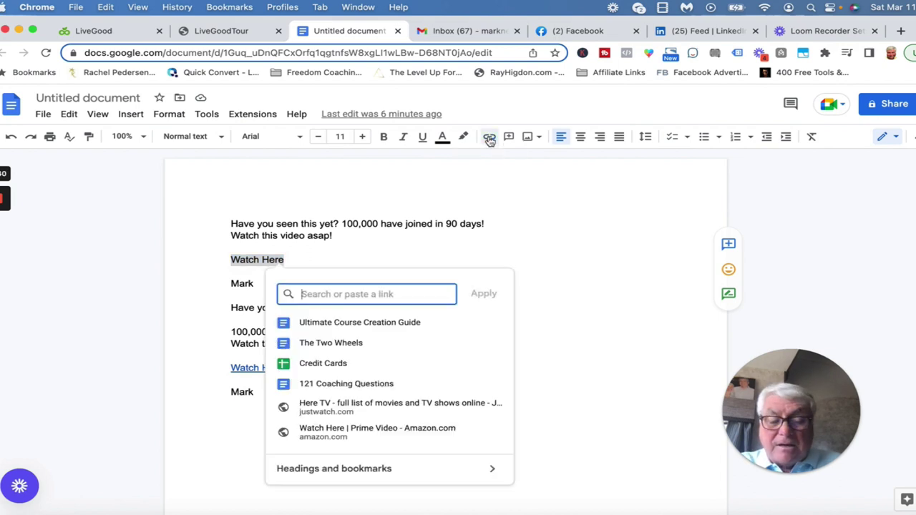
{"action": "left_click", "coordinate": [241, 33]}
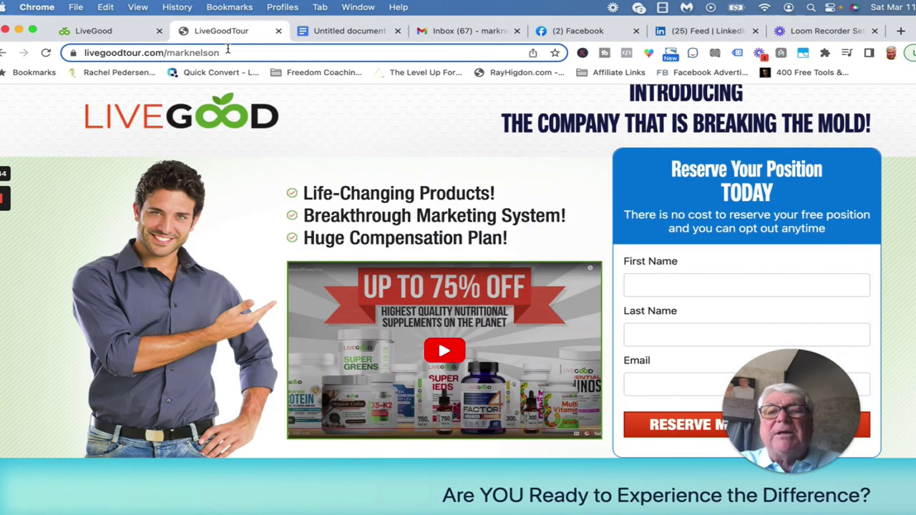
{"action": "left_click", "coordinate": [228, 48]}
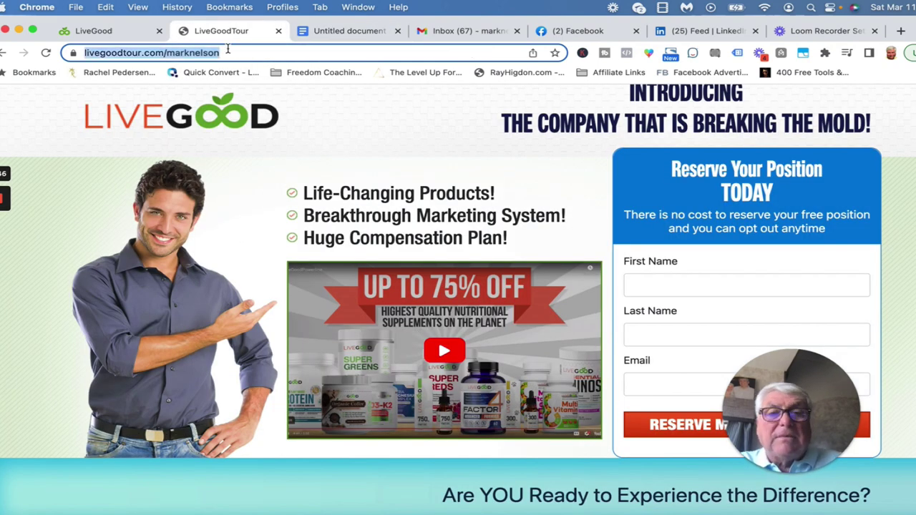
{"action": "left_click", "coordinate": [337, 33]}
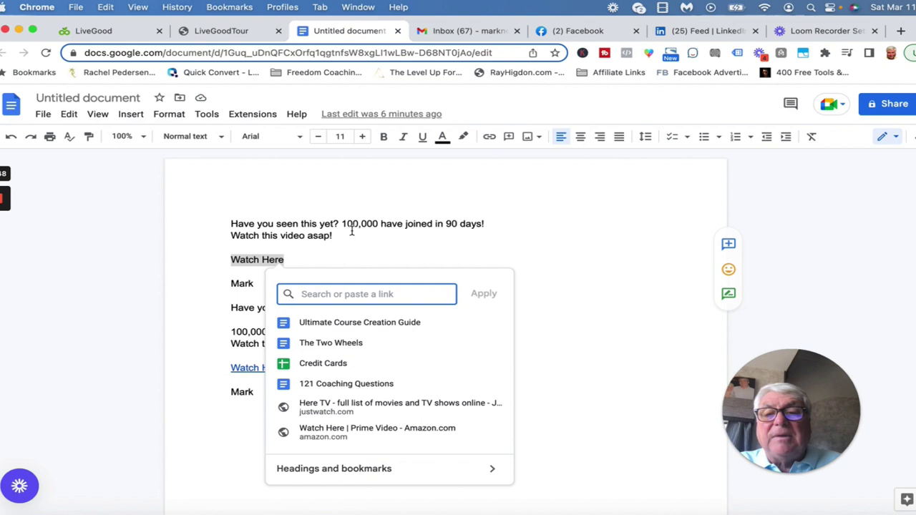
{"action": "type", "text": "www.livegoodtour.com/marknelson"}
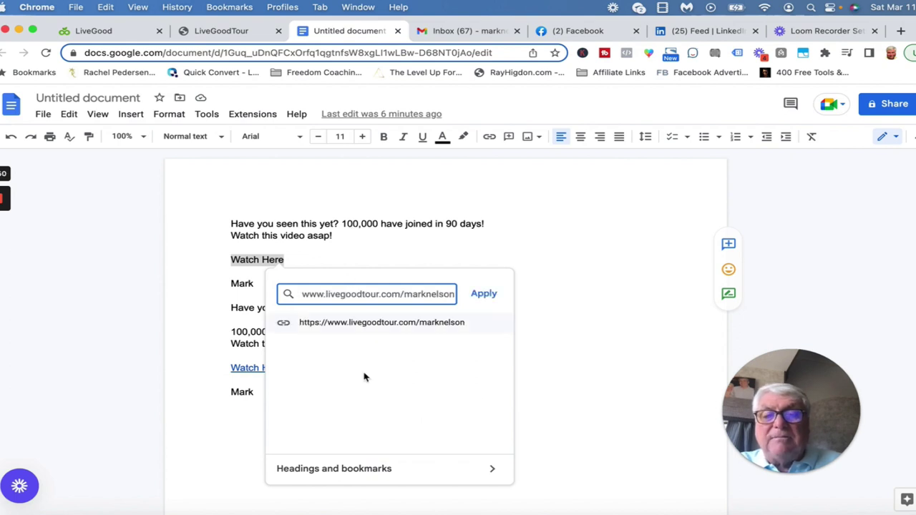
{"action": "left_click", "coordinate": [471, 301]}
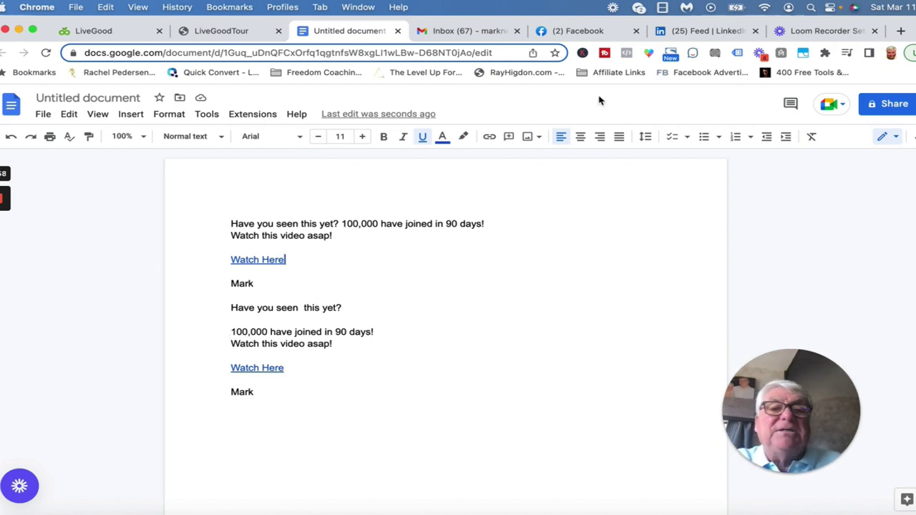
Go to Facebook and open the Messenger list of recent conversations
{"action": "left_click", "coordinate": [594, 32]}
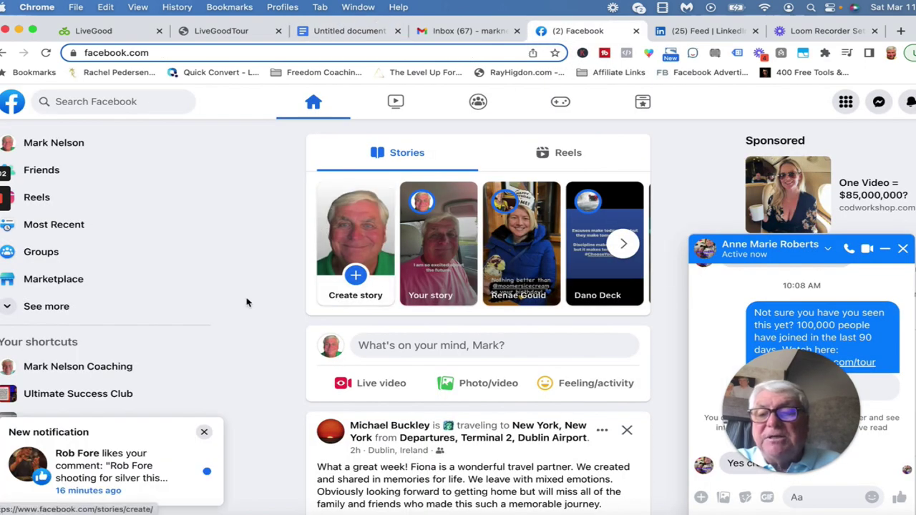
{"action": "scroll", "coordinate": [246, 303], "scroll_direction": "down", "scroll_amount": 1}
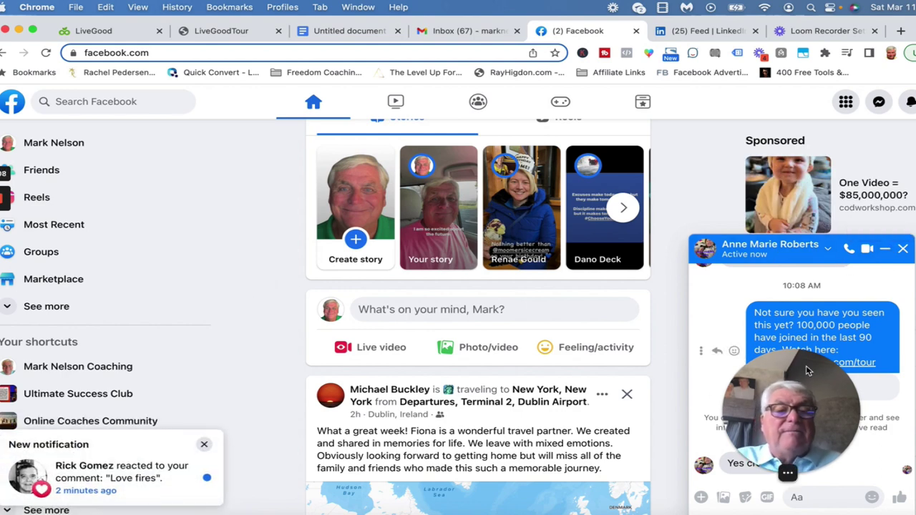
{"action": "mouse_move", "coordinate": [822, 333]}
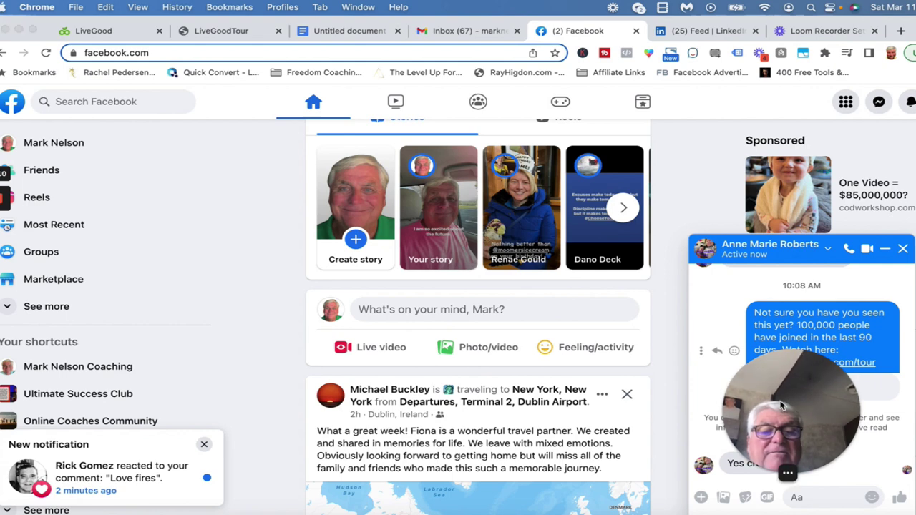
{"action": "left_click", "coordinate": [781, 406]}
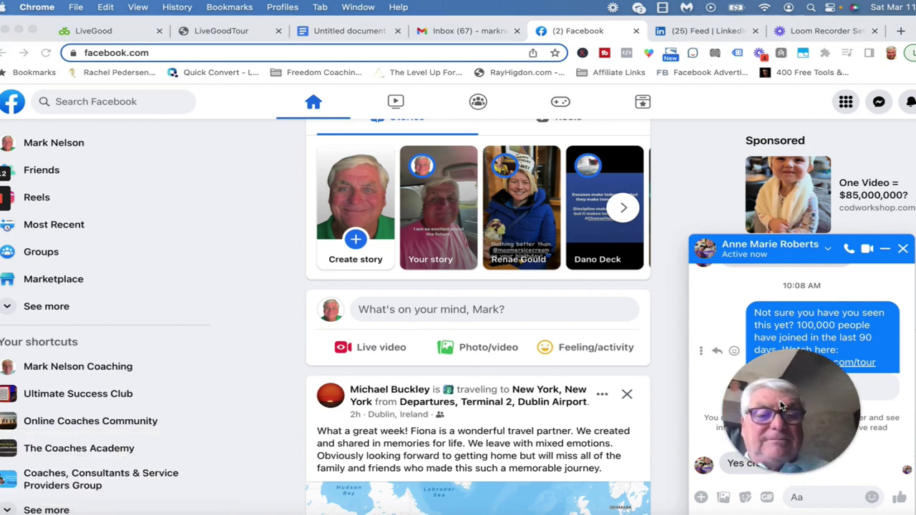
{"action": "mouse_move", "coordinate": [782, 406]}
{"action": "left_mouse_down"}
{"action": "mouse_move", "coordinate": [576, 416]}
{"action": "mouse_move", "coordinate": [220, 367]}
{"action": "left_mouse_up"}
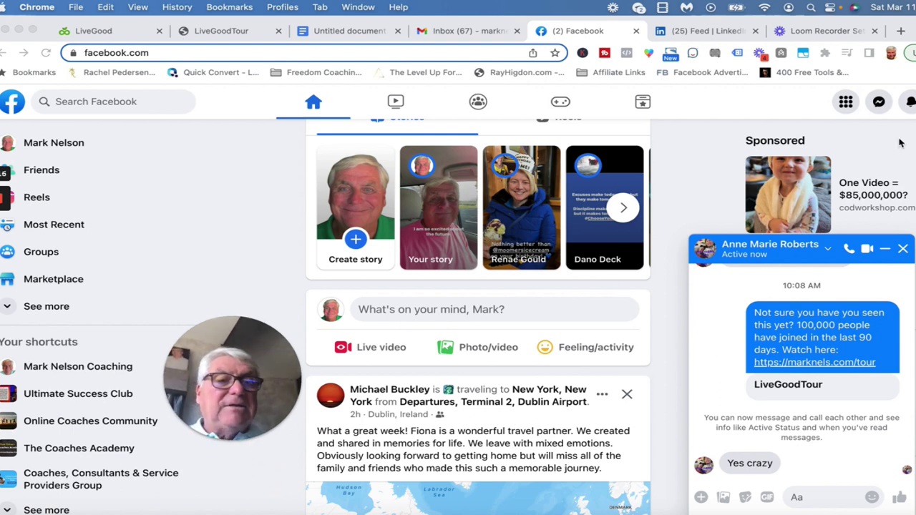
{"action": "left_click", "coordinate": [879, 104]}
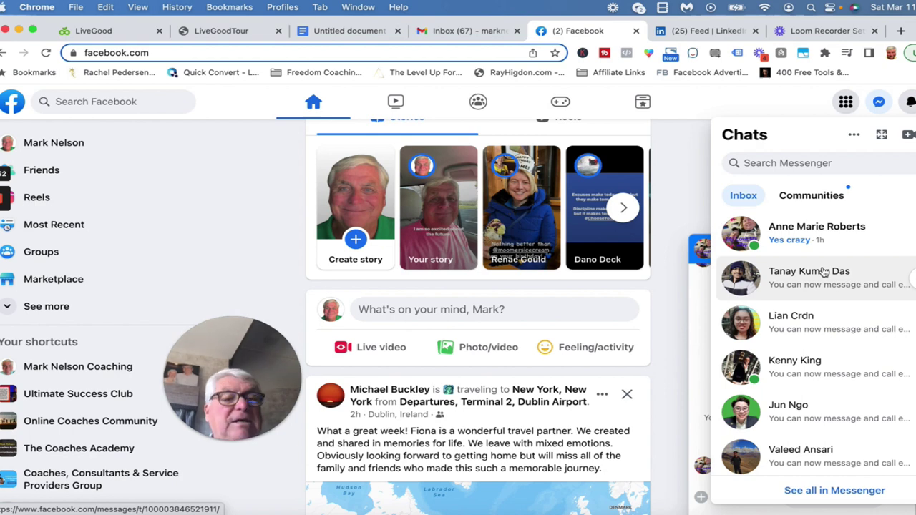
Open the second contact's chat, close the first, and confirm its tour link opens LiveGoodTour
{"action": "left_click", "coordinate": [823, 272]}
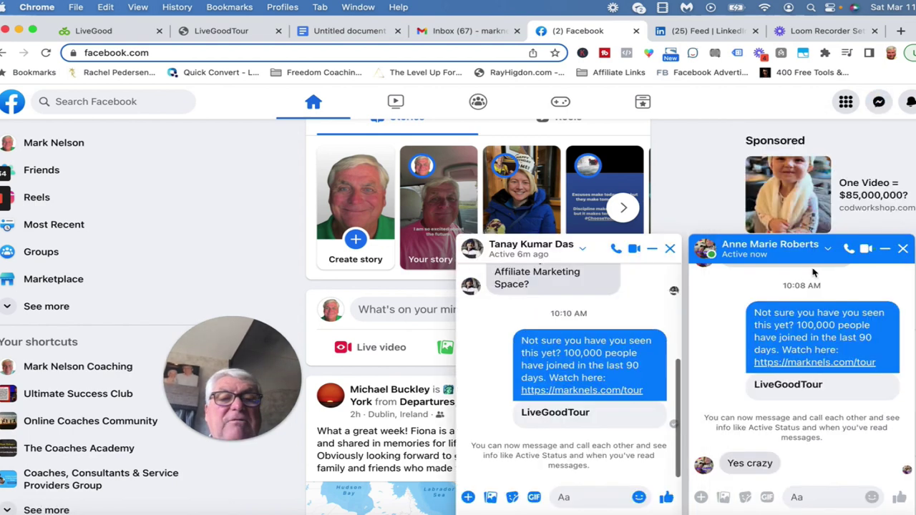
{"action": "left_click", "coordinate": [902, 249]}
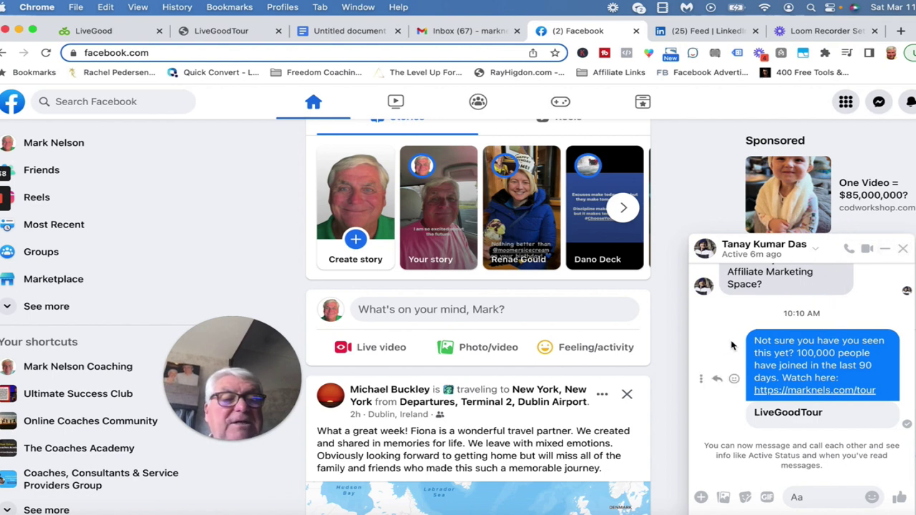
{"action": "mouse_move", "coordinate": [822, 365]}
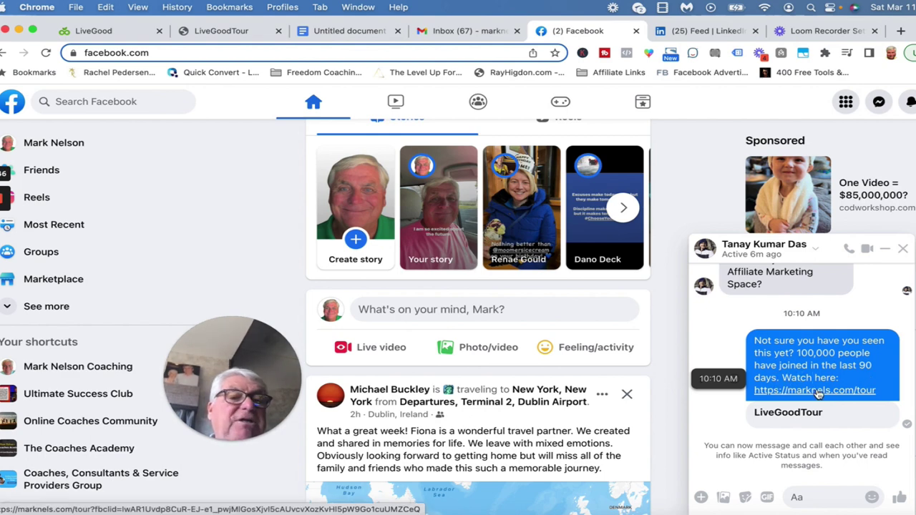
{"action": "left_click", "coordinate": [816, 390]}
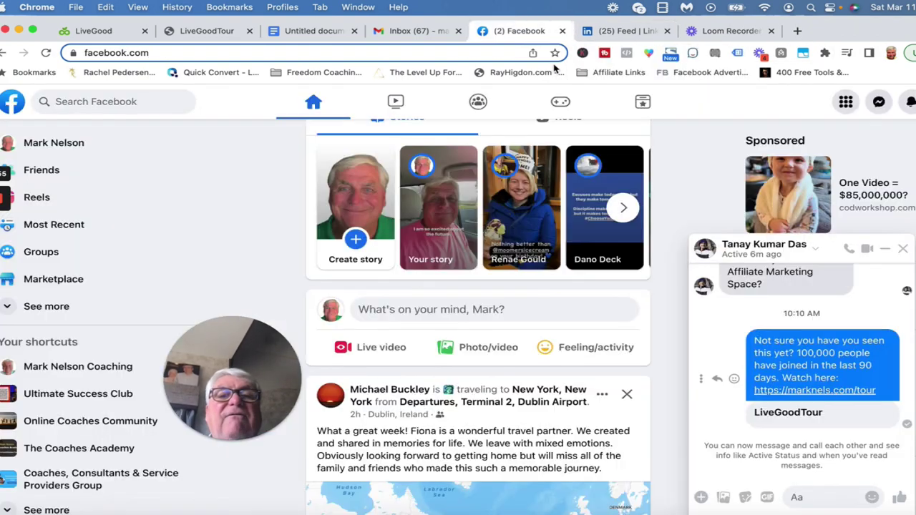
{"action": "left_click", "coordinate": [666, 31]}
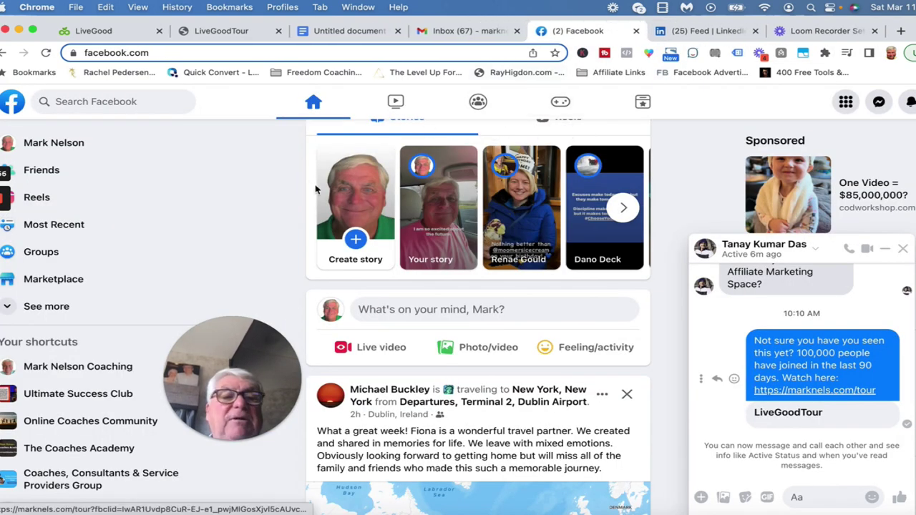
{"action": "left_click", "coordinate": [880, 102]}
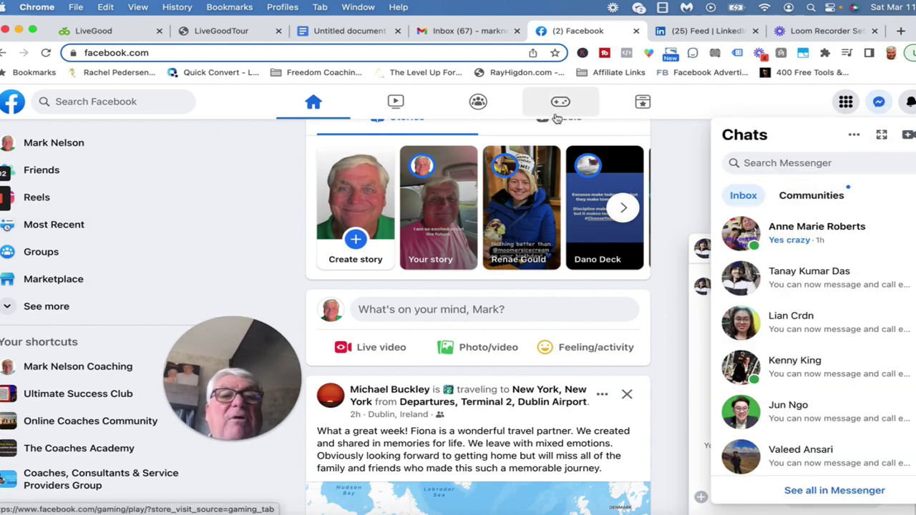
Switch to LinkedIn and open the top unread conversation in Messaging
{"action": "left_click", "coordinate": [705, 33]}
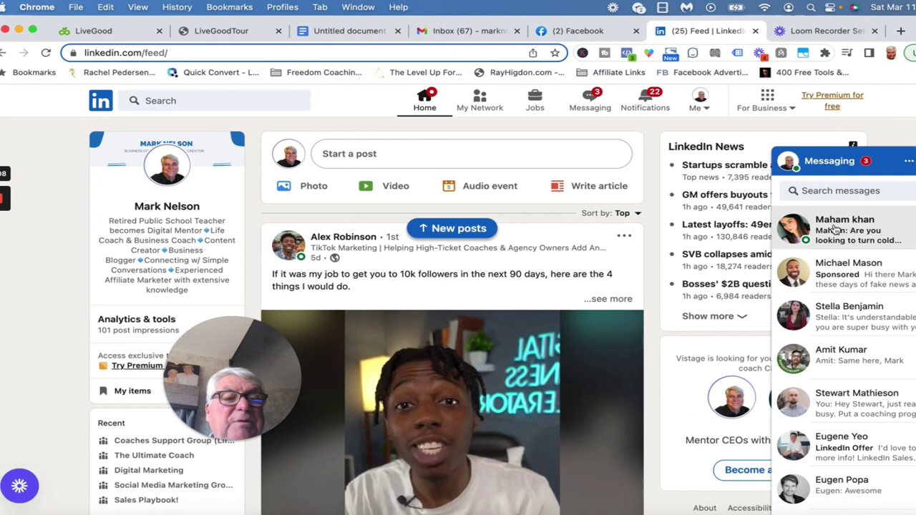
{"action": "left_click", "coordinate": [847, 230]}
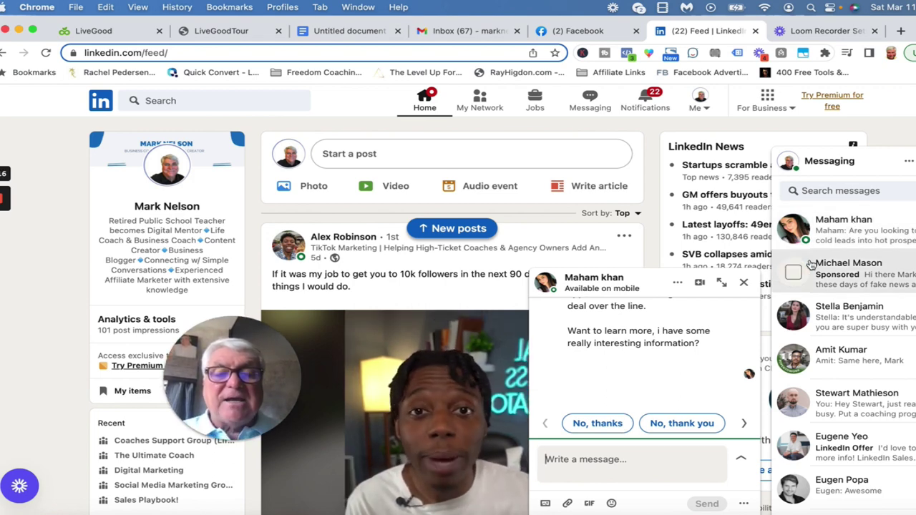
Copy the first 'Have you seen this yet?' message through its signature, then return to LinkedIn
{"action": "left_click", "coordinate": [341, 33]}
{"action": "scroll", "coordinate": [374, 249], "scroll_direction": "down", "scroll_amount": 2}
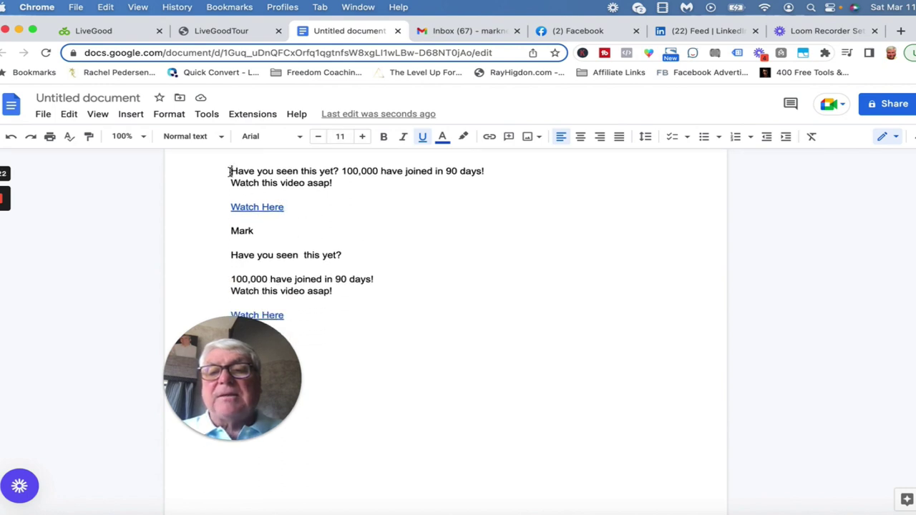
{"action": "left_click_drag", "start_coordinate": [229, 171], "coordinate": [298, 229]}
{"action": "key", "text": "ctrl+c"}
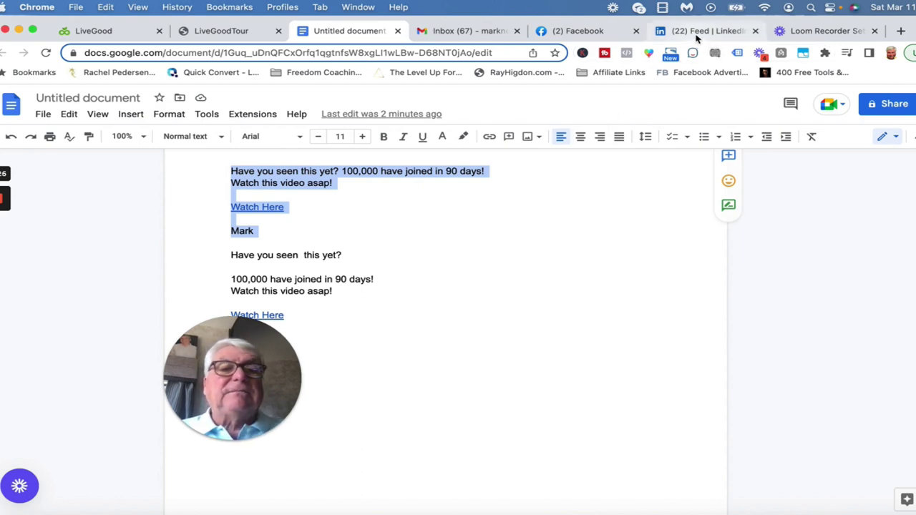
{"action": "left_click", "coordinate": [697, 33]}
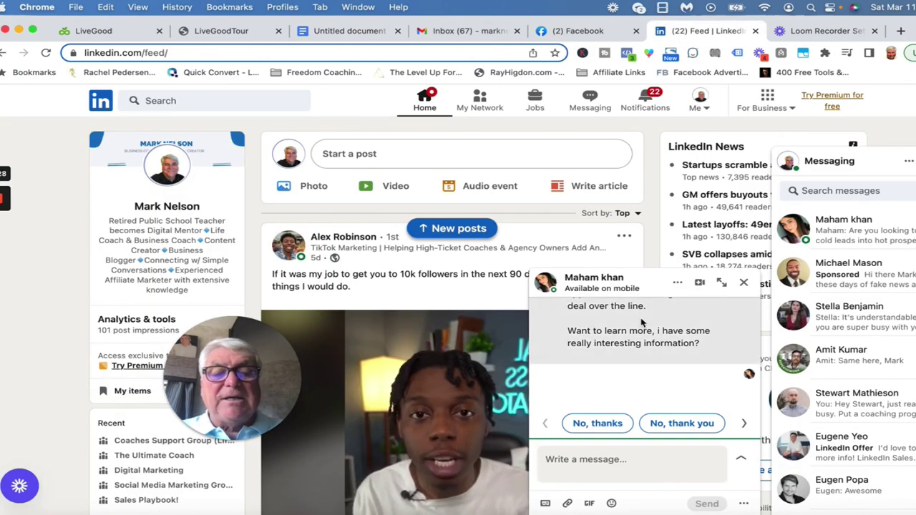
Paste the copied outreach message into the LinkedIn chat and add the sender's name as signature
{"action": "left_click", "coordinate": [574, 451]}
{"action": "key", "text": "ctrl+v"}
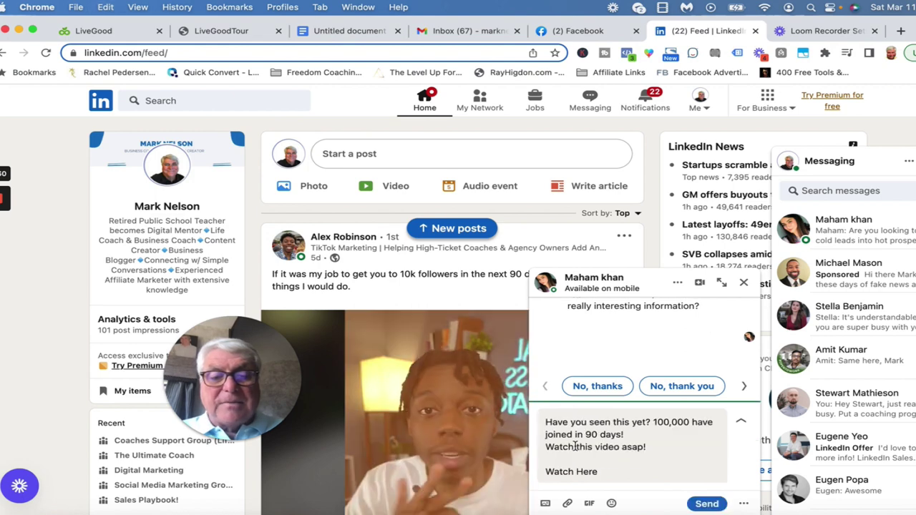
{"action": "key", "text": "Return"}
{"action": "key", "text": "Return"}
{"action": "type", "text": "Mark"}
{"action": "key", "text": "Return"}
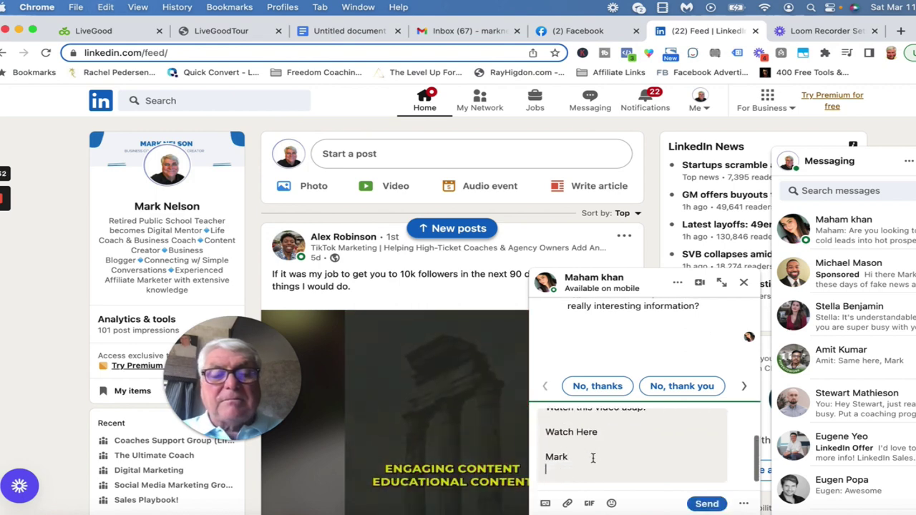
{"action": "left_click_drag", "start_coordinate": [546, 431], "coordinate": [601, 433]}
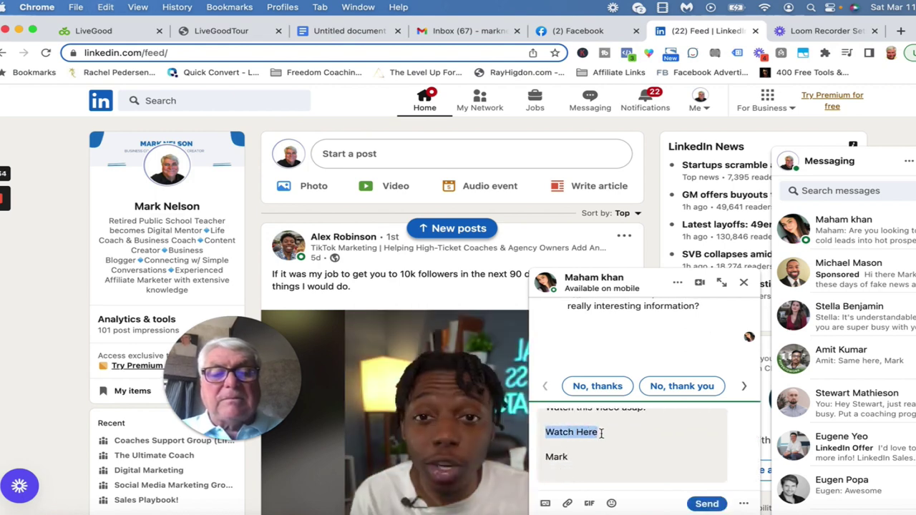
{"action": "left_click", "coordinate": [568, 506]}
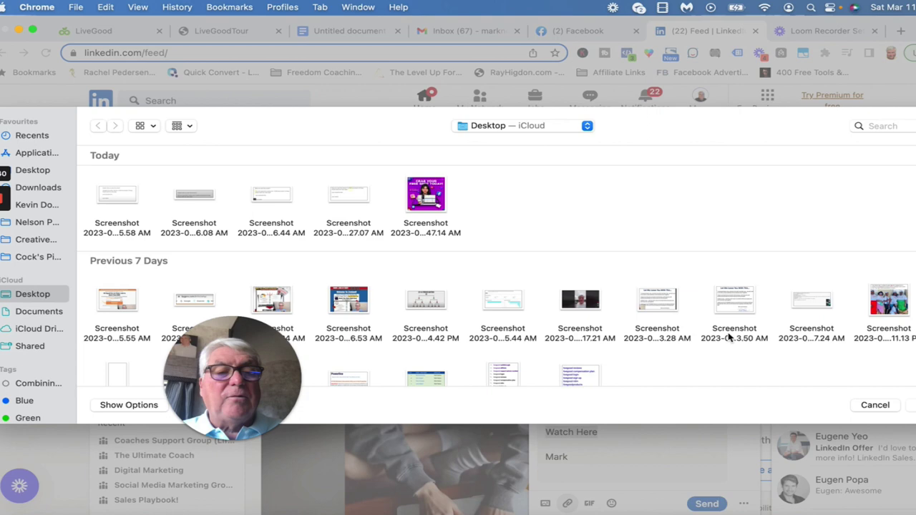
{"action": "left_click", "coordinate": [874, 405]}
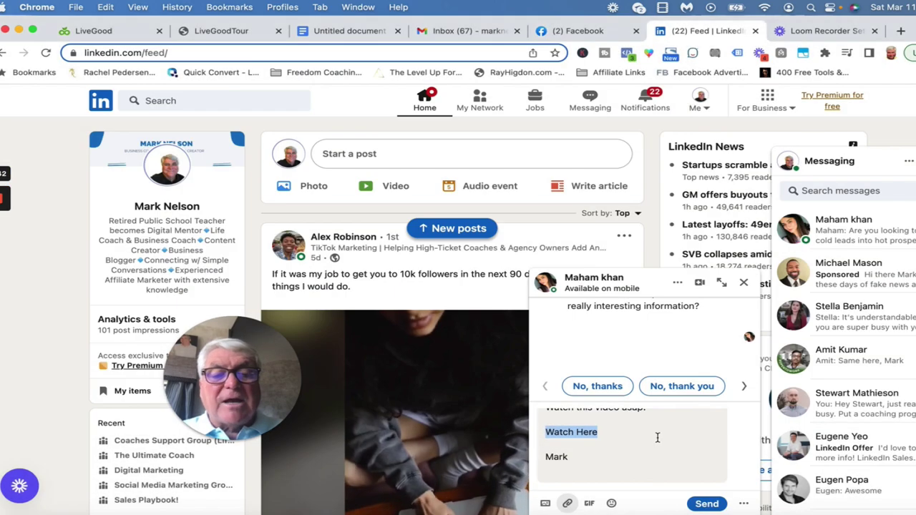
{"action": "left_click", "coordinate": [611, 431]}
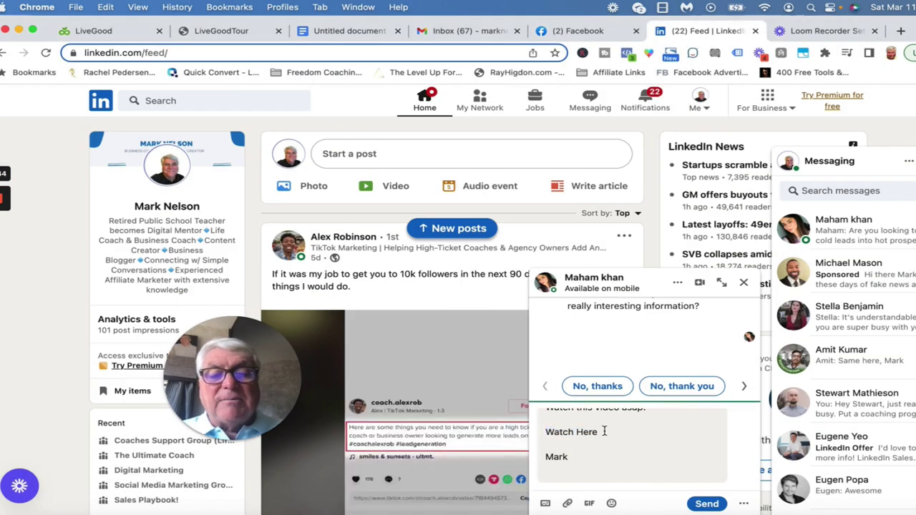
{"action": "left_click_drag", "start_coordinate": [604, 431], "coordinate": [545, 432]}
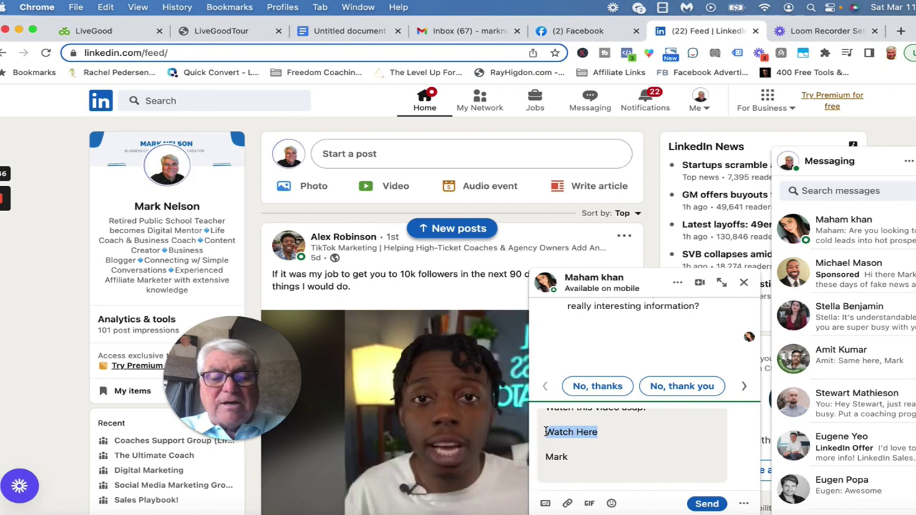
{"action": "type", "text": "https:"}
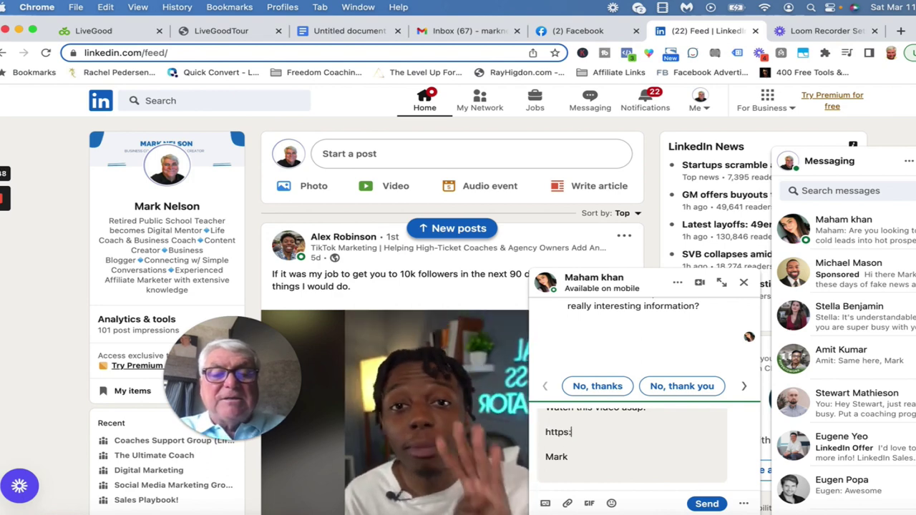
{"action": "type", "text": "//mar"}
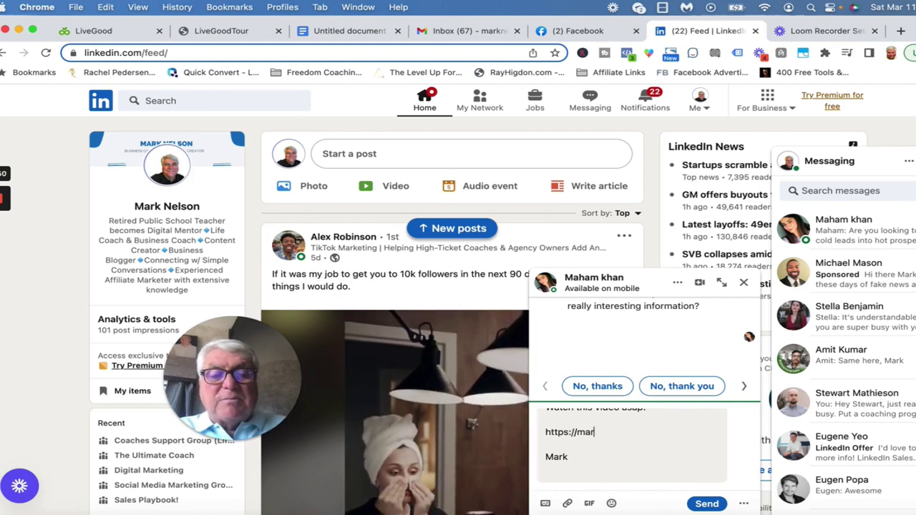
{"action": "type", "text": "knels.c"}
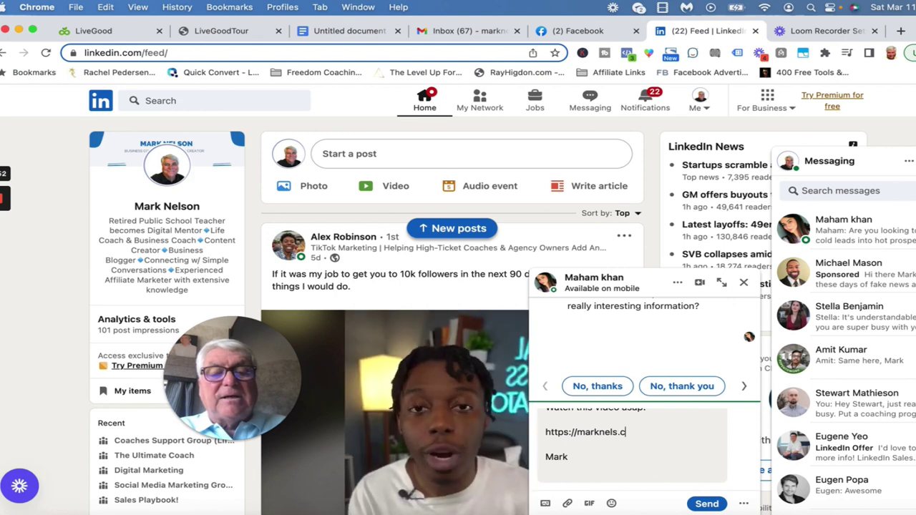
{"action": "type", "text": "om/to"}
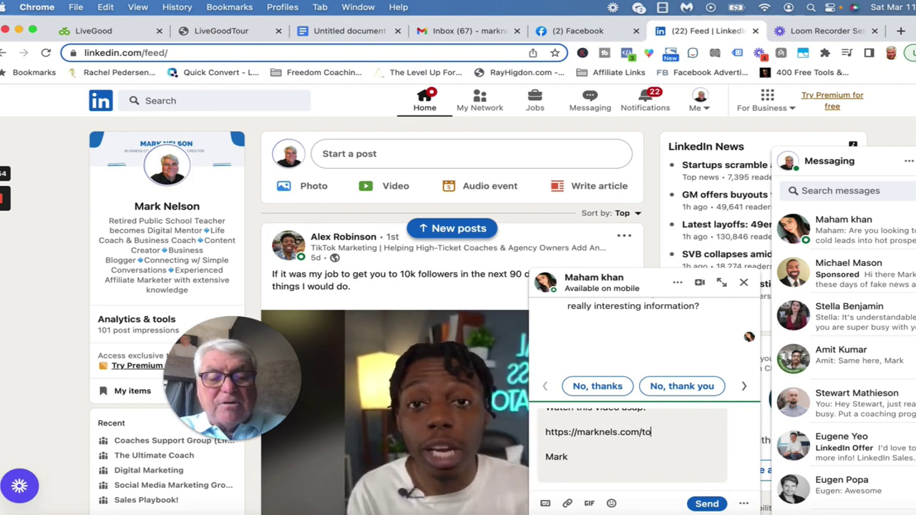
{"action": "type", "text": "ur"}
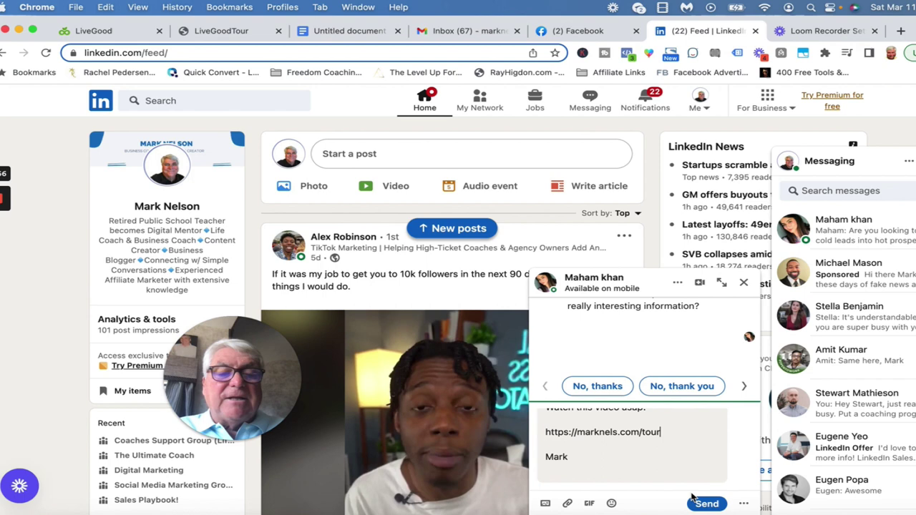
{"action": "left_click", "coordinate": [705, 504]}
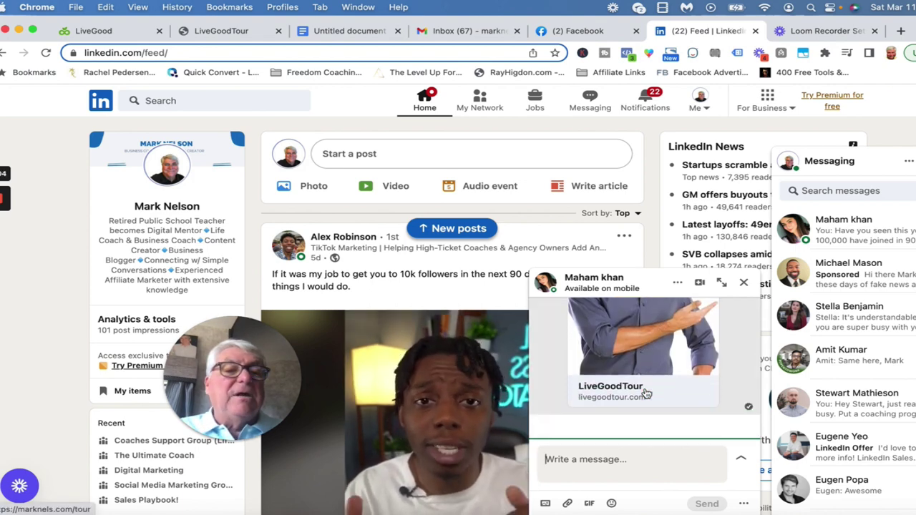
{"action": "scroll", "coordinate": [647, 393], "scroll_direction": "up", "scroll_amount": 3}
{"action": "scroll", "coordinate": [646, 394], "scroll_direction": "up", "scroll_amount": 1}
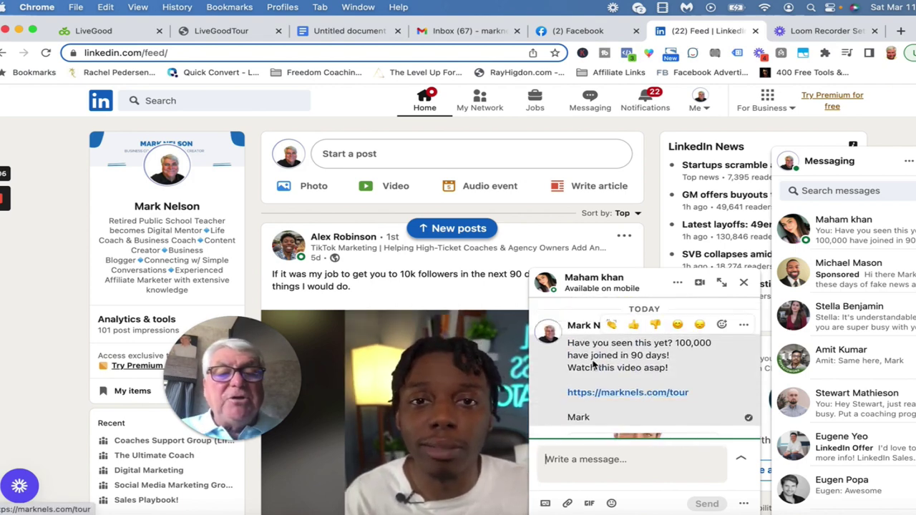
{"action": "mouse_move", "coordinate": [567, 343]}
{"action": "left_mouse_down"}
{"action": "mouse_move", "coordinate": [630, 384]}
{"action": "mouse_move", "coordinate": [620, 424]}
{"action": "left_mouse_up"}
{"action": "key", "text": "ctrl+c"}
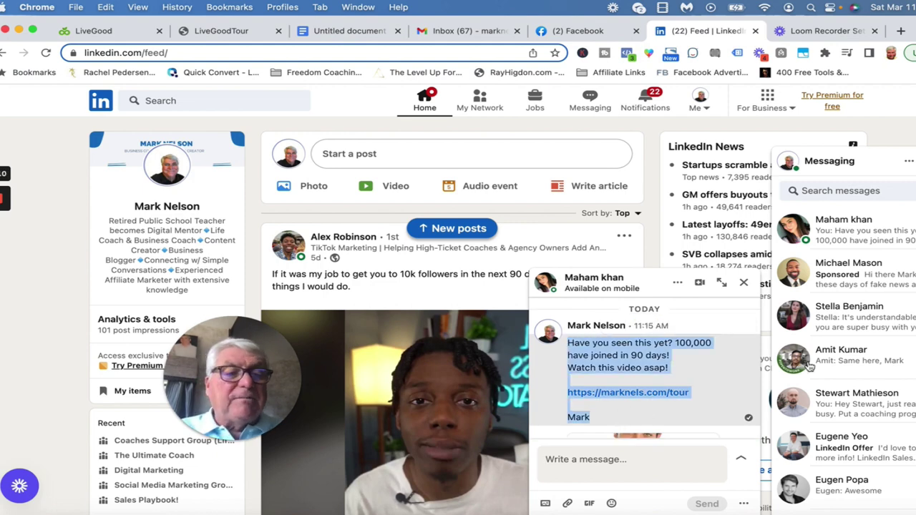
{"action": "left_click", "coordinate": [845, 266]}
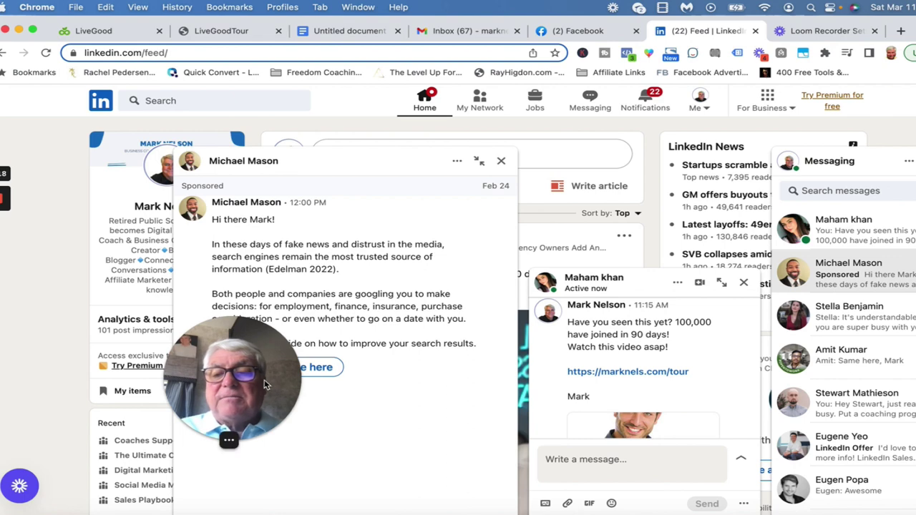
{"action": "left_click_drag", "start_coordinate": [265, 385], "coordinate": [168, 320]}
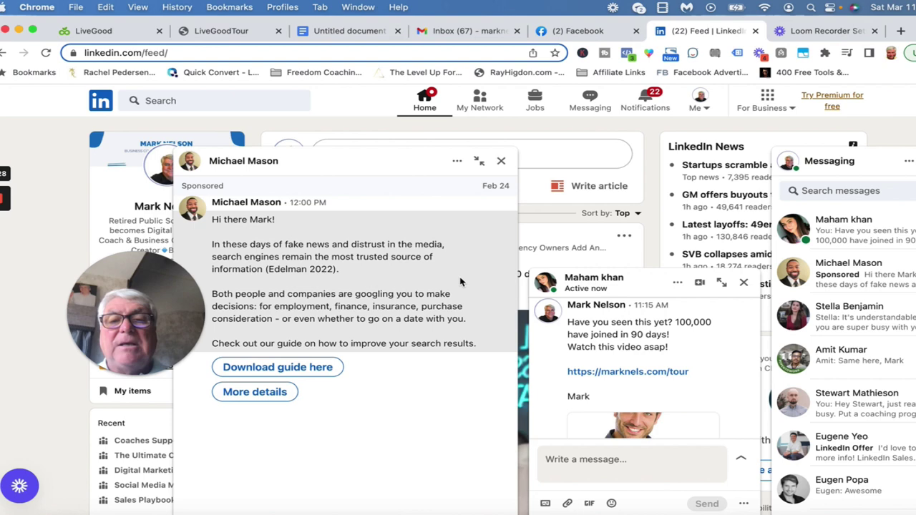
Send another LinkedIn connection the pasted 'Have you seen this yet?' tour-link message
{"action": "left_click", "coordinate": [501, 161]}
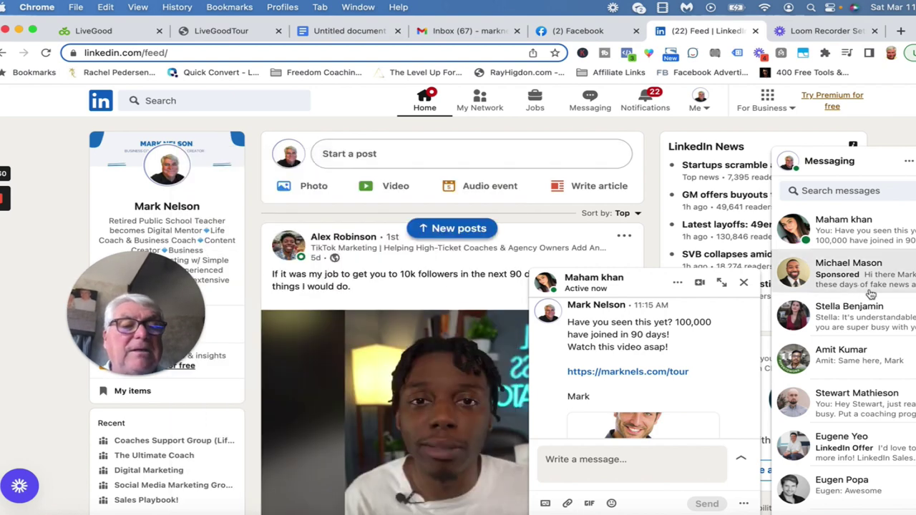
{"action": "left_click", "coordinate": [851, 312]}
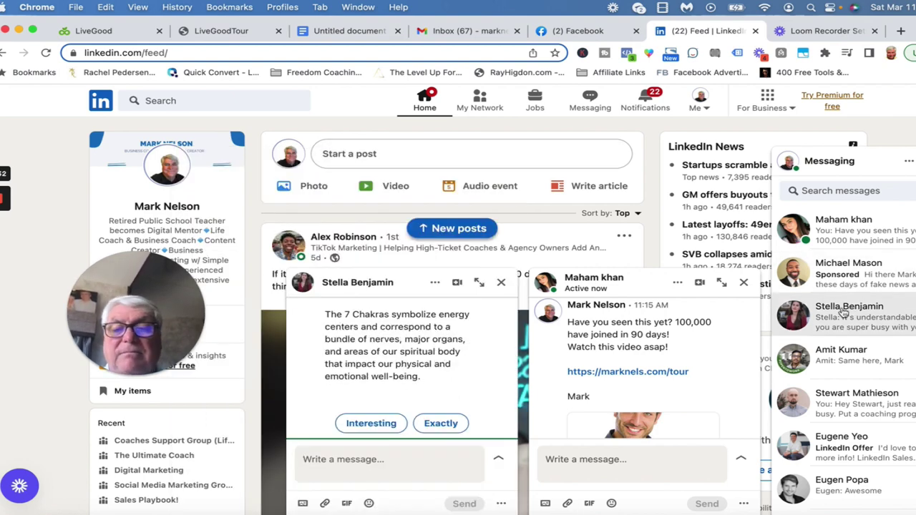
{"action": "left_click", "coordinate": [373, 459]}
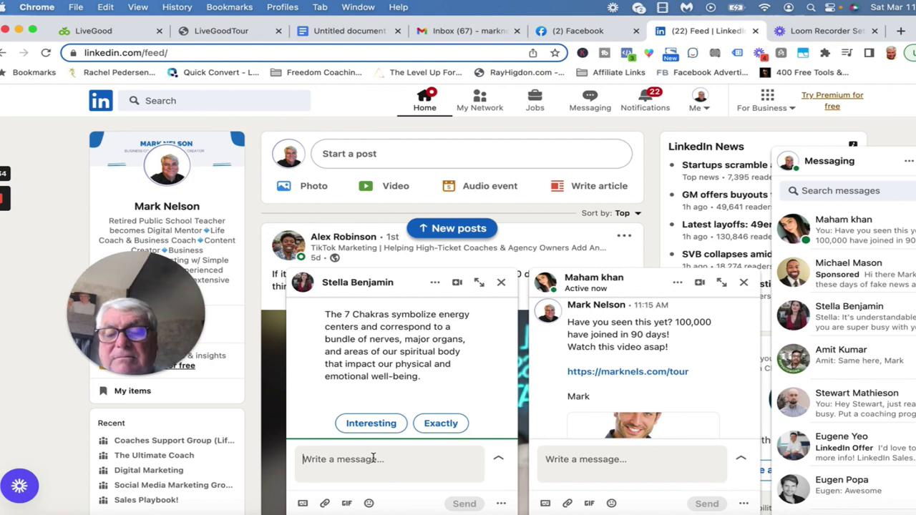
{"action": "type", "text": "V"}
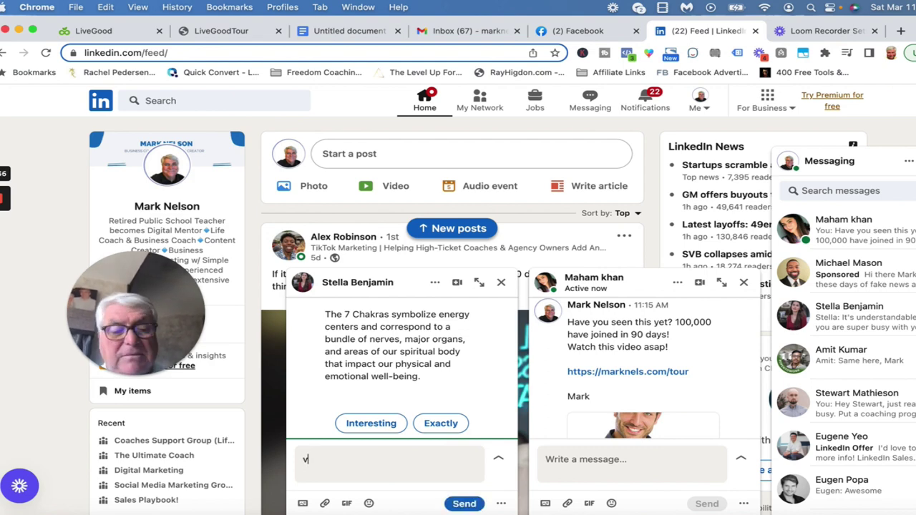
{"action": "key", "text": "BackSpace"}
{"action": "key", "text": "ctrl+v"}
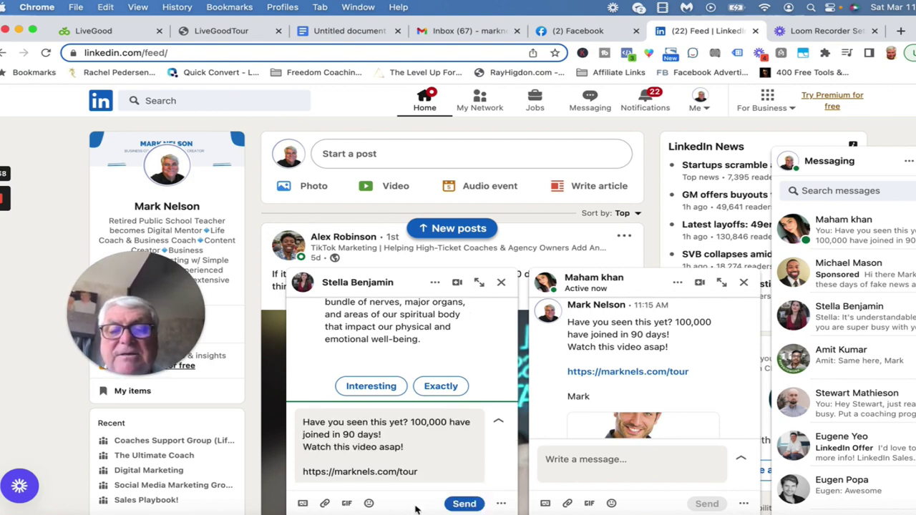
{"action": "left_click", "coordinate": [461, 505]}
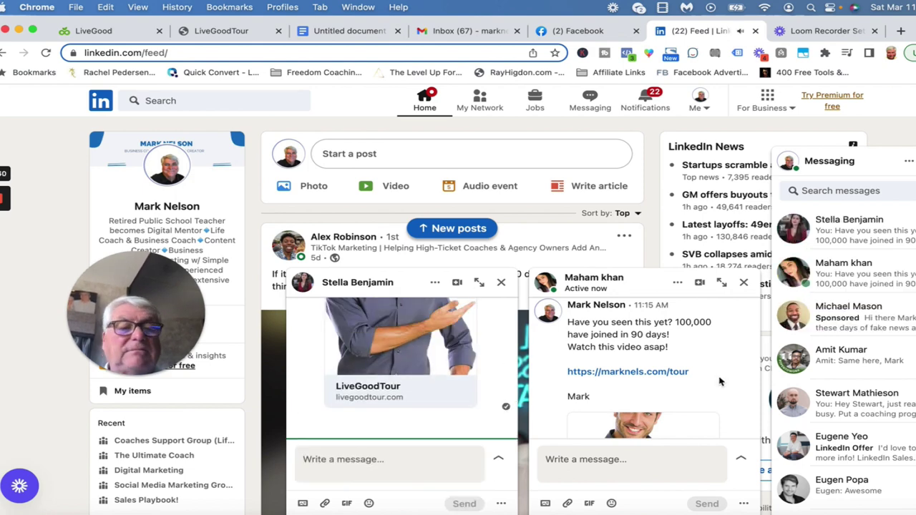
Send the 100,000-joined tour message and link in the 'Same here' LinkedIn chat, then switch to Gmail
{"action": "left_click", "coordinate": [839, 353]}
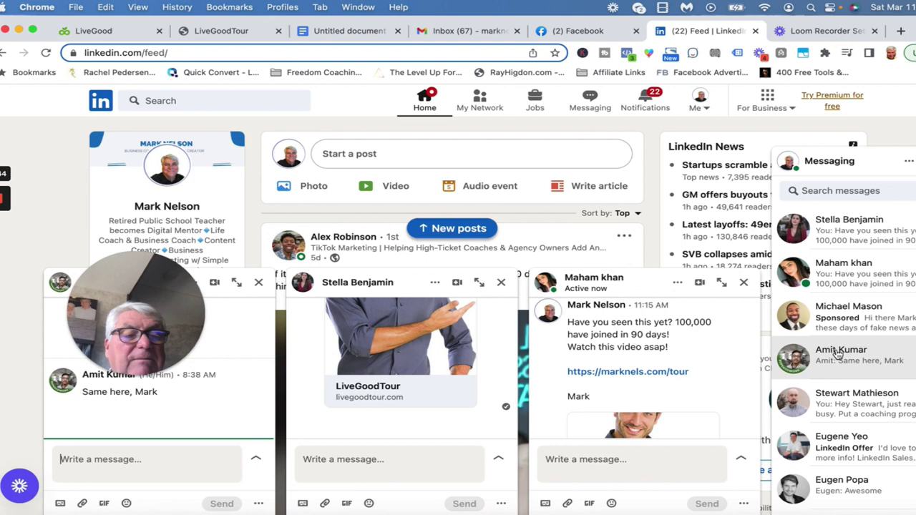
{"action": "left_click", "coordinate": [837, 354]}
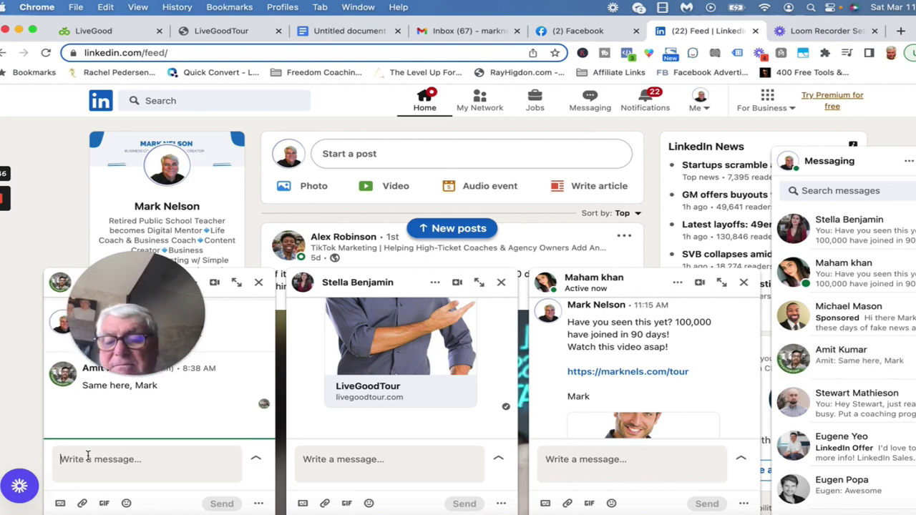
{"action": "key", "text": "super+v"}
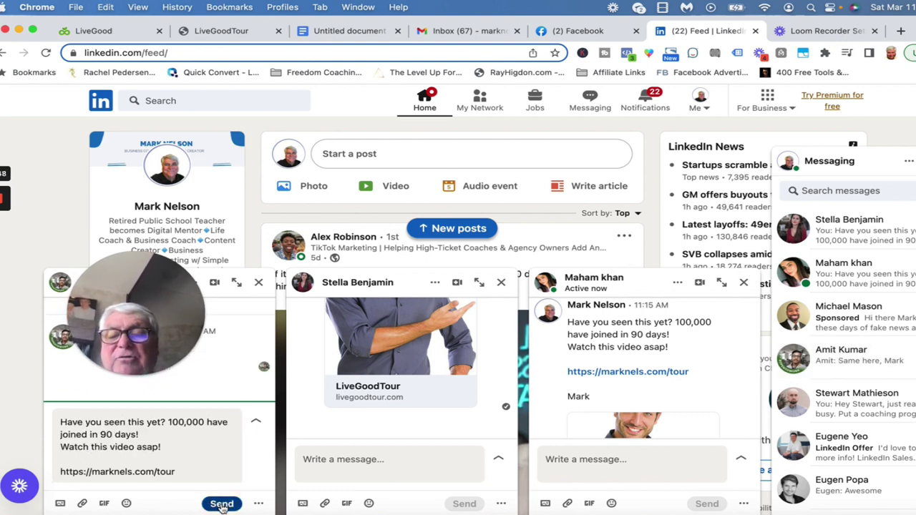
{"action": "left_click", "coordinate": [222, 504]}
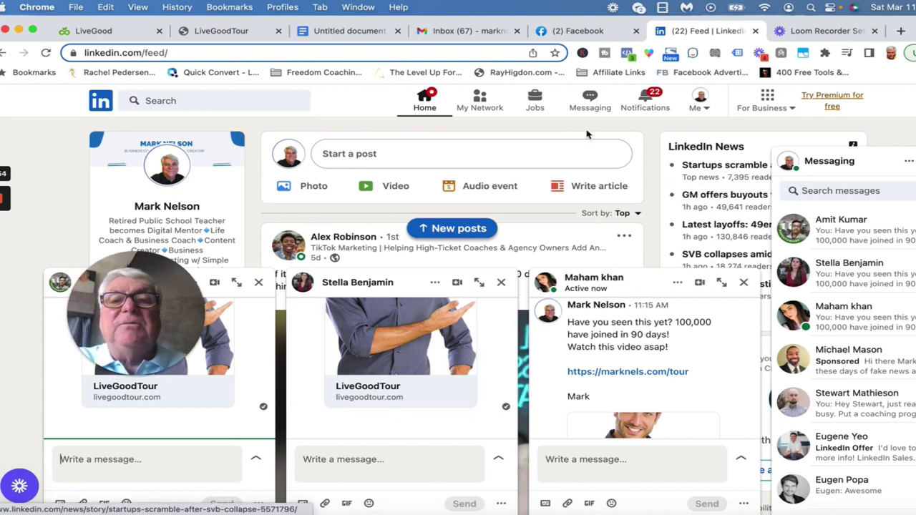
{"action": "left_click", "coordinate": [476, 32]}
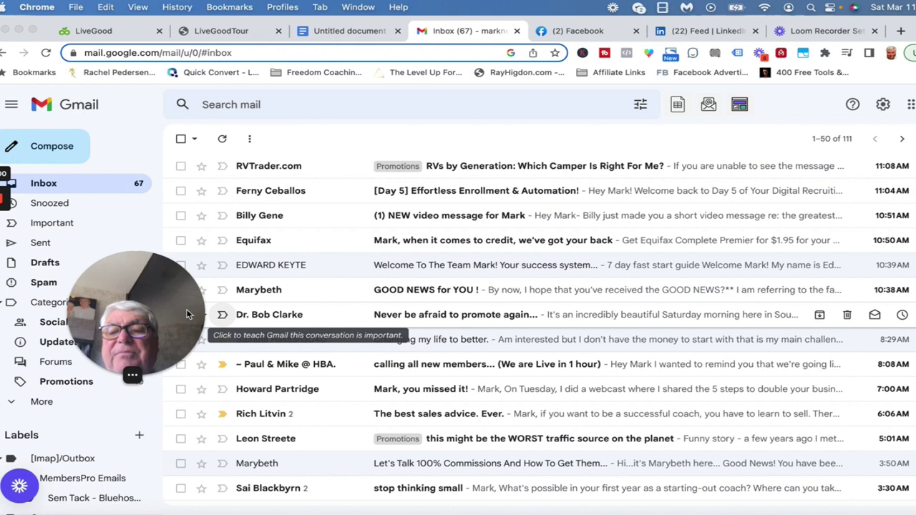
Start a blank new Gmail message from the inbox with Compose
{"action": "mouse_move", "coordinate": [186, 315]}
{"action": "left_mouse_down"}
{"action": "mouse_move", "coordinate": [726, 350]}
{"action": "mouse_move", "coordinate": [215, 309]}
{"action": "left_mouse_up"}
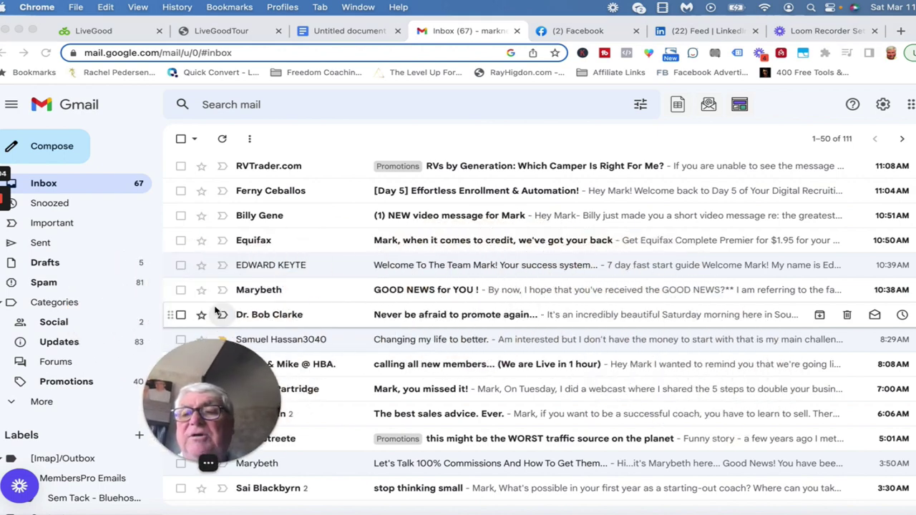
{"action": "left_click", "coordinate": [66, 147]}
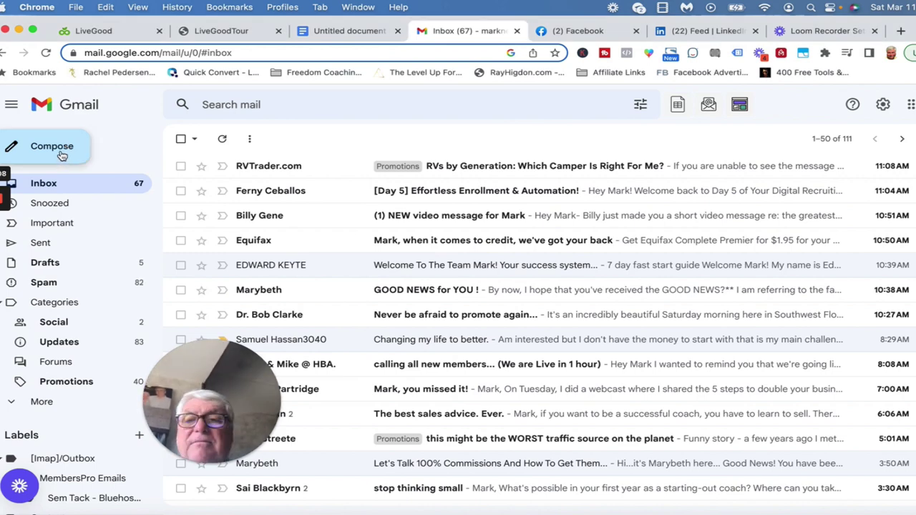
{"action": "left_click", "coordinate": [62, 155]}
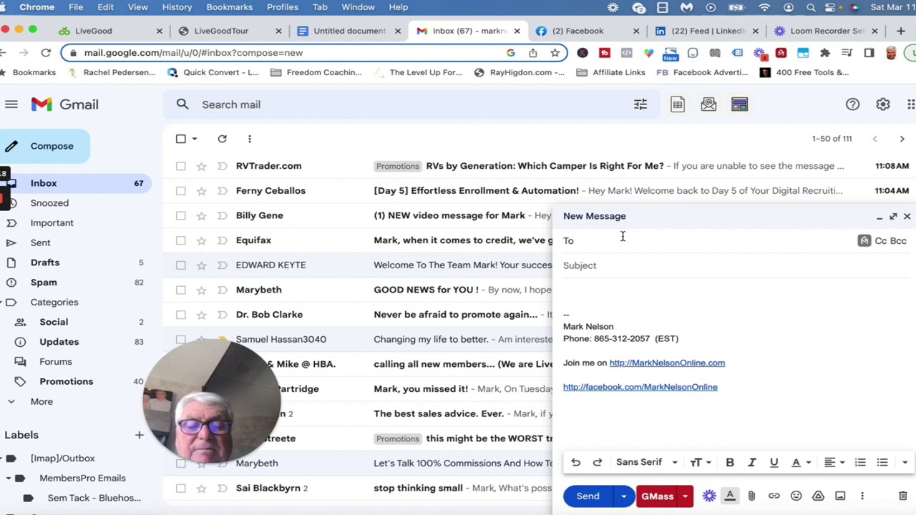
Add the email's recipient by picking a contact from the To-field autocomplete suggestions
{"action": "type", "text": "j"}
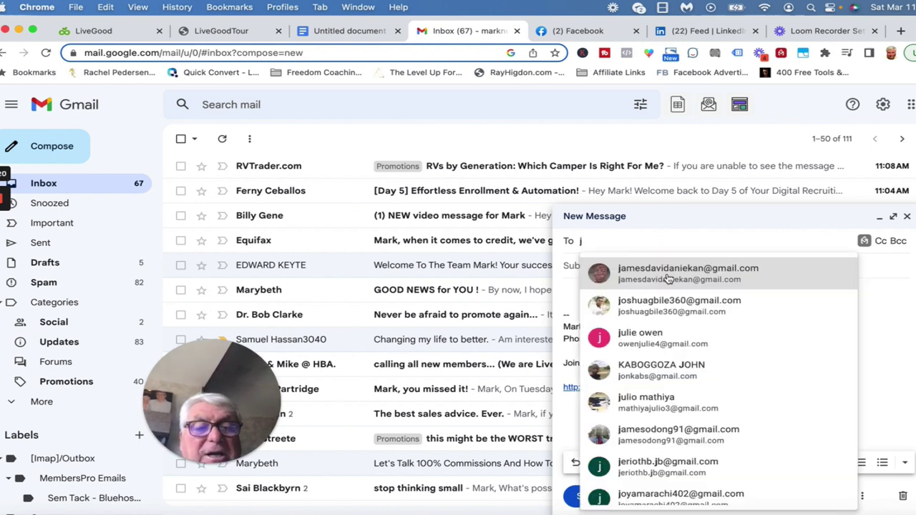
{"action": "scroll", "coordinate": [706, 327], "scroll_direction": "down", "scroll_amount": 1}
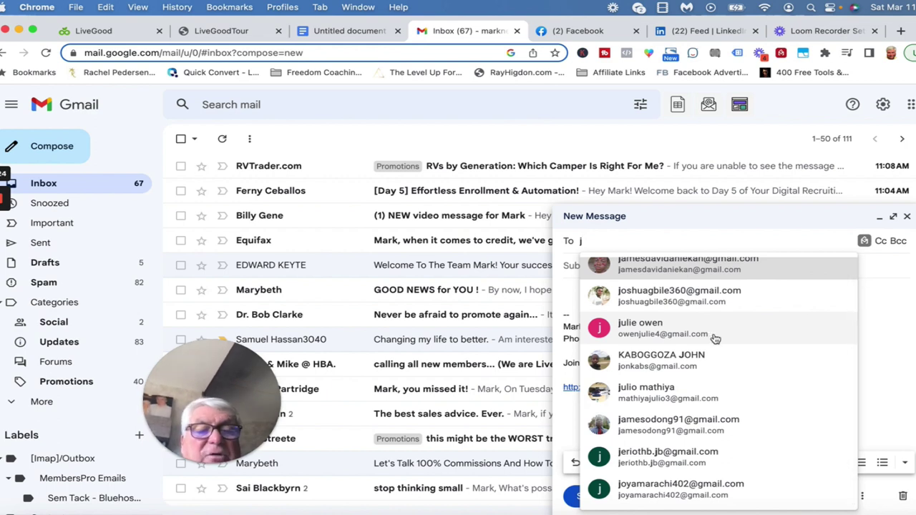
{"action": "scroll", "coordinate": [712, 334], "scroll_direction": "up", "scroll_amount": 1}
{"action": "scroll", "coordinate": [714, 338], "scroll_direction": "down", "scroll_amount": 1}
{"action": "scroll", "coordinate": [714, 339], "scroll_direction": "up", "scroll_amount": 1}
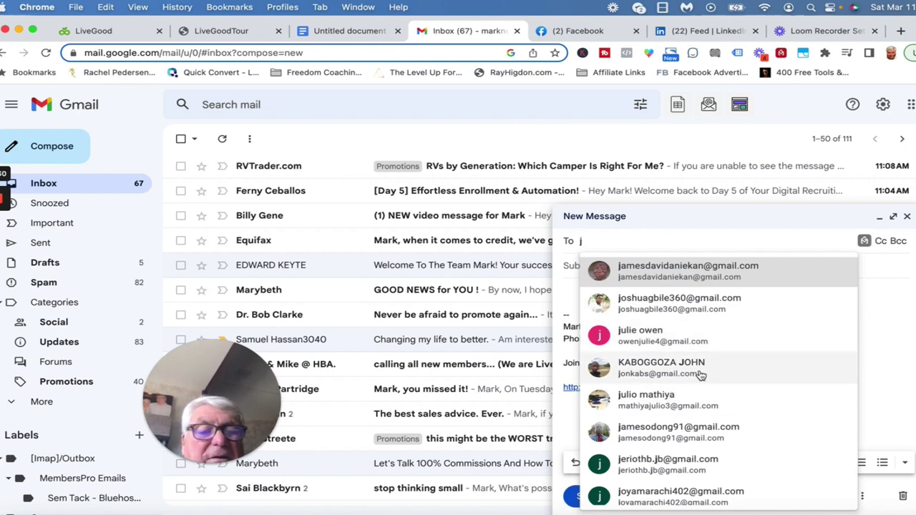
{"action": "key", "text": "BackSpace"}
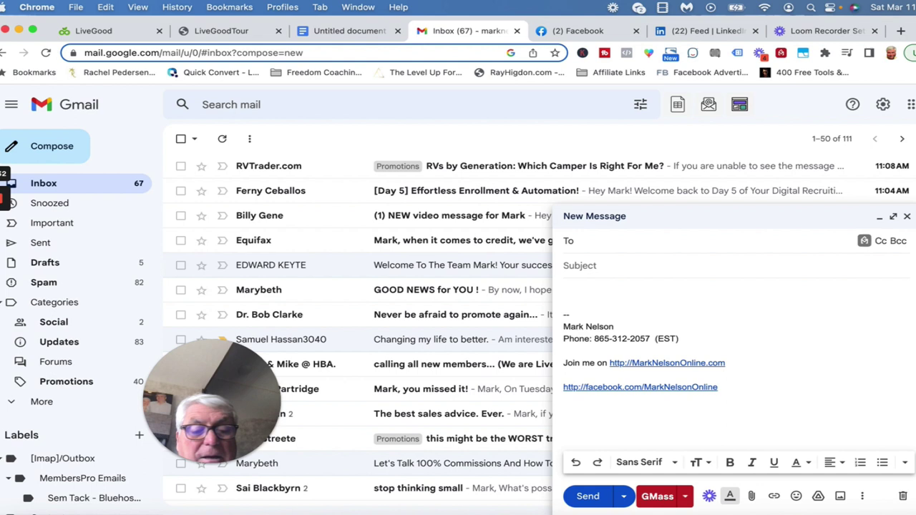
{"action": "type", "text": "p"}
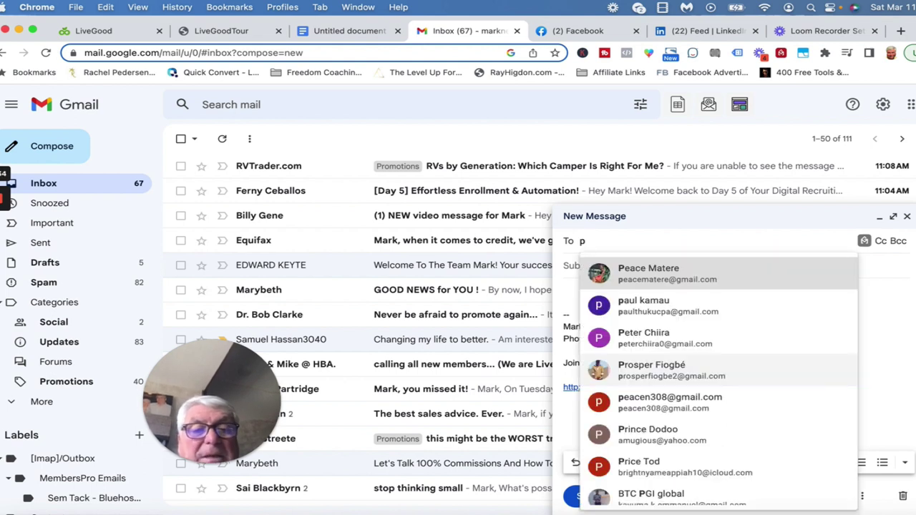
{"action": "scroll", "coordinate": [707, 327], "scroll_direction": "down", "scroll_amount": 1}
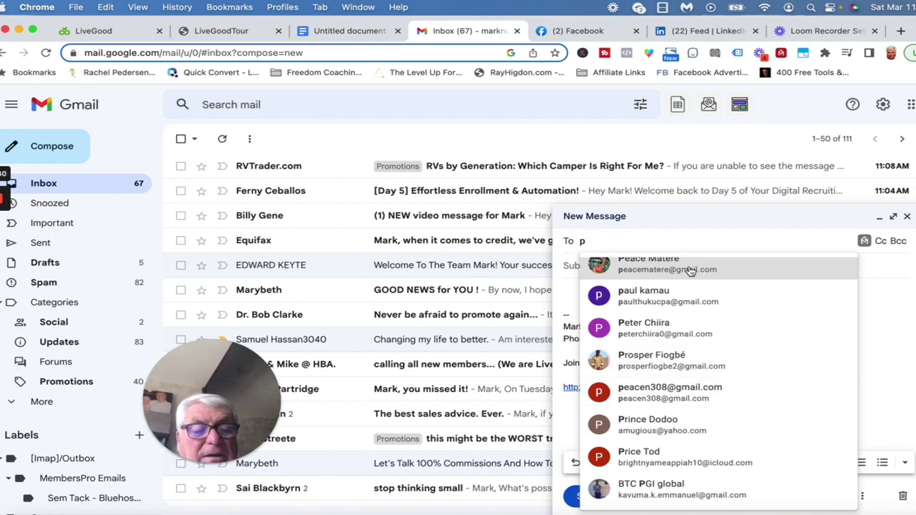
{"action": "key", "text": "BackSpace"}
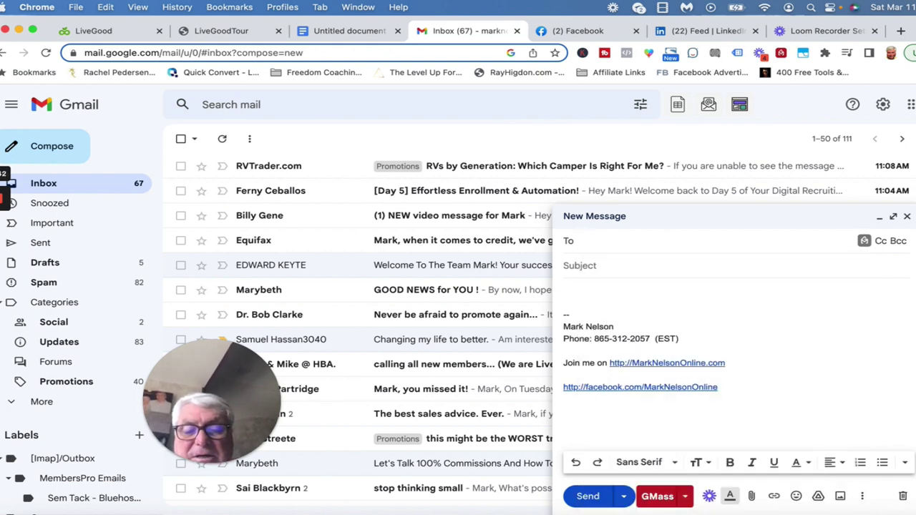
{"action": "type", "text": "s"}
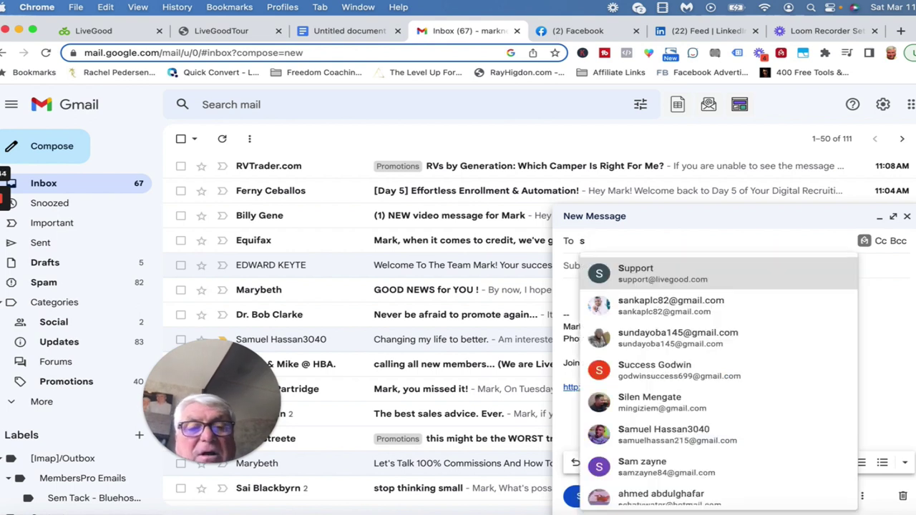
{"action": "scroll", "coordinate": [658, 340], "scroll_direction": "down", "scroll_amount": 1}
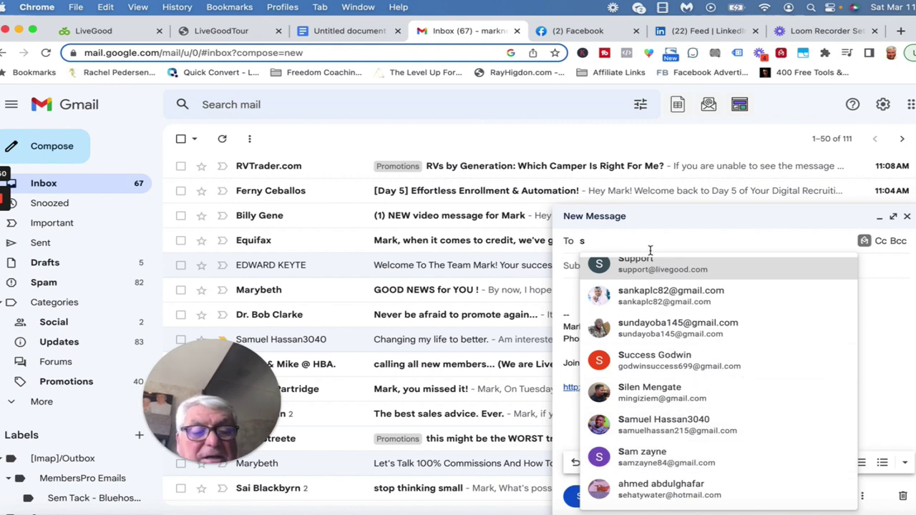
{"action": "key", "text": "BackSpace"}
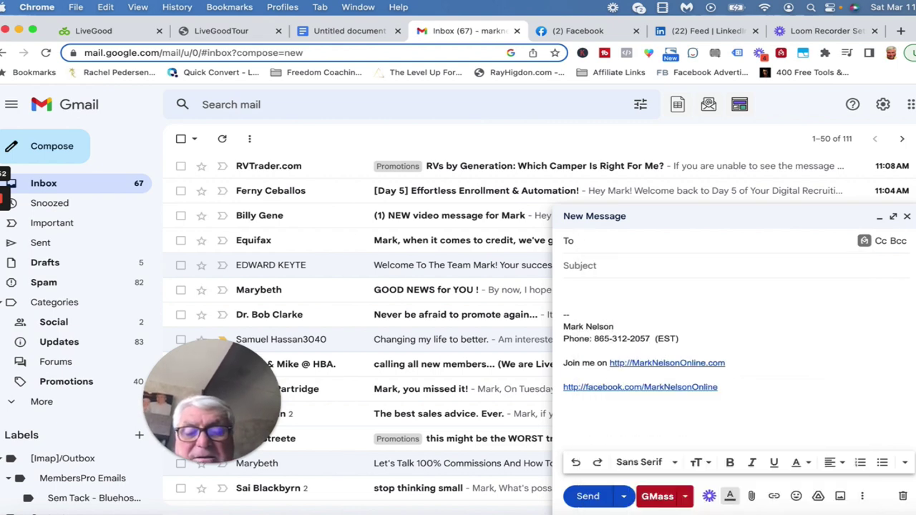
{"action": "type", "text": "t"}
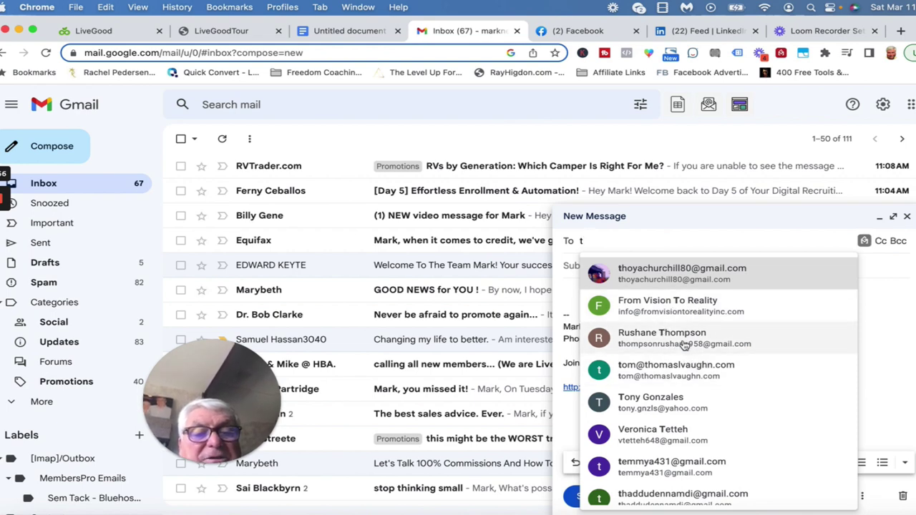
{"action": "scroll", "coordinate": [685, 345], "scroll_direction": "down", "scroll_amount": 1}
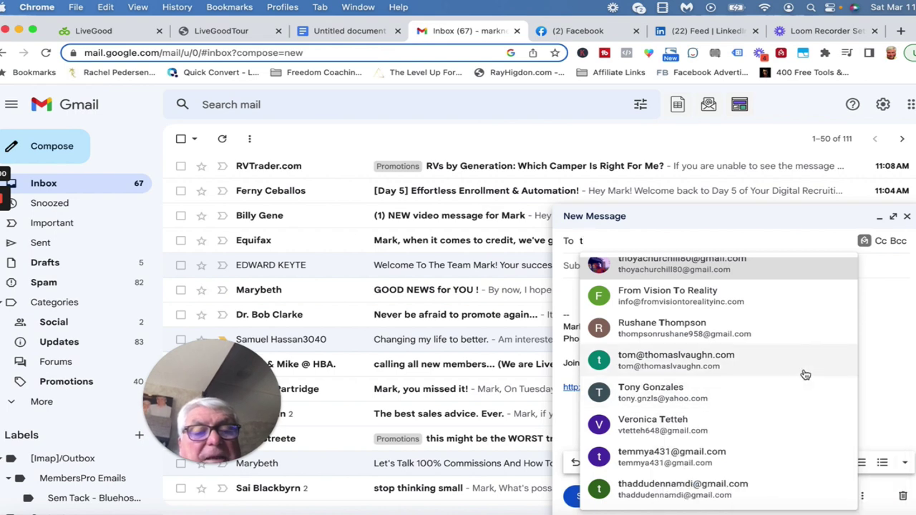
{"action": "left_click", "coordinate": [662, 429]}
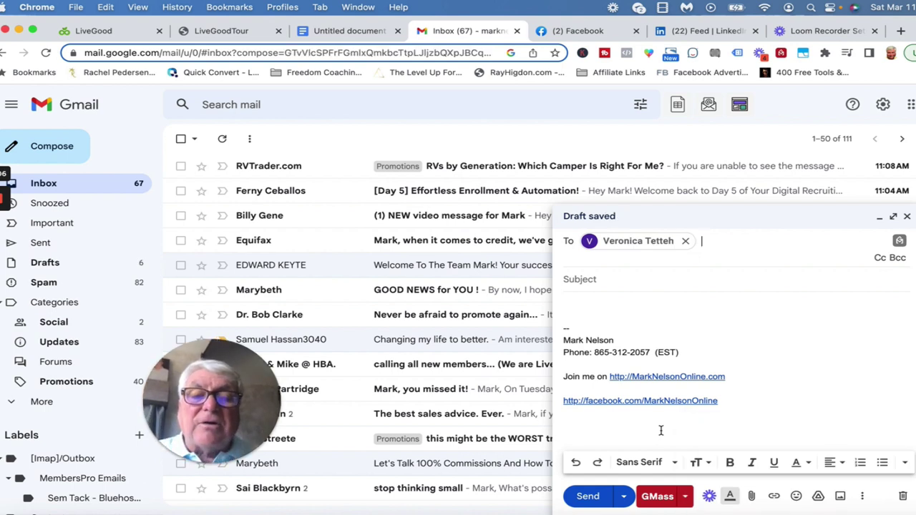
Add the subject 'have you seen this yet?' and paste the tour message and link into the body
{"action": "left_click", "coordinate": [605, 283]}
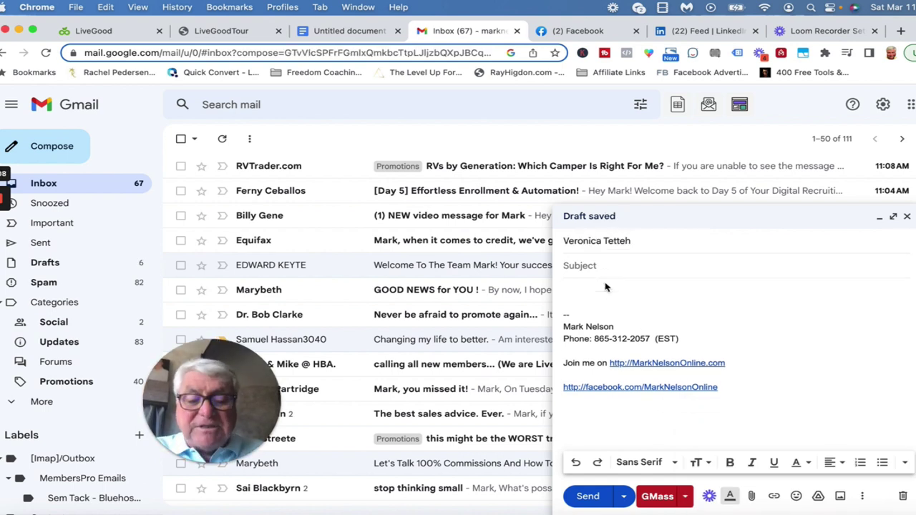
{"action": "type", "text": "have you seen this yet Veronica"}
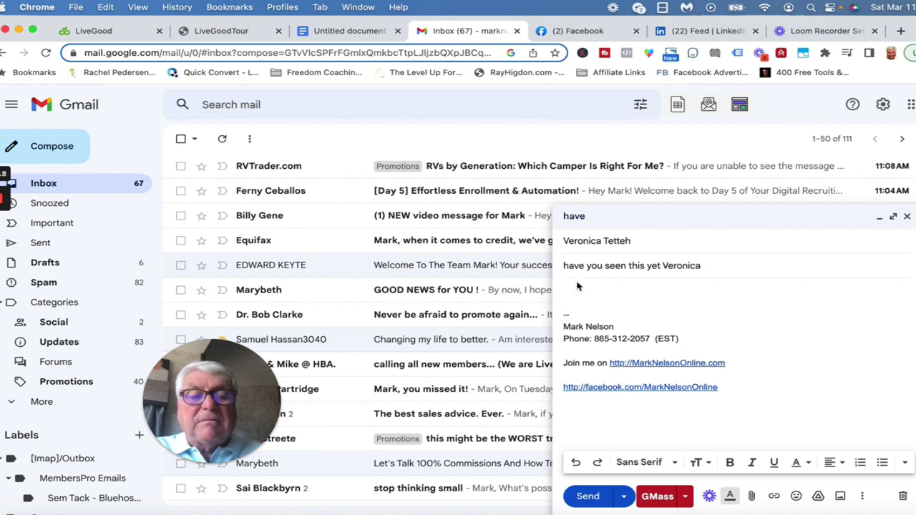
{"action": "type", "text": "?"}
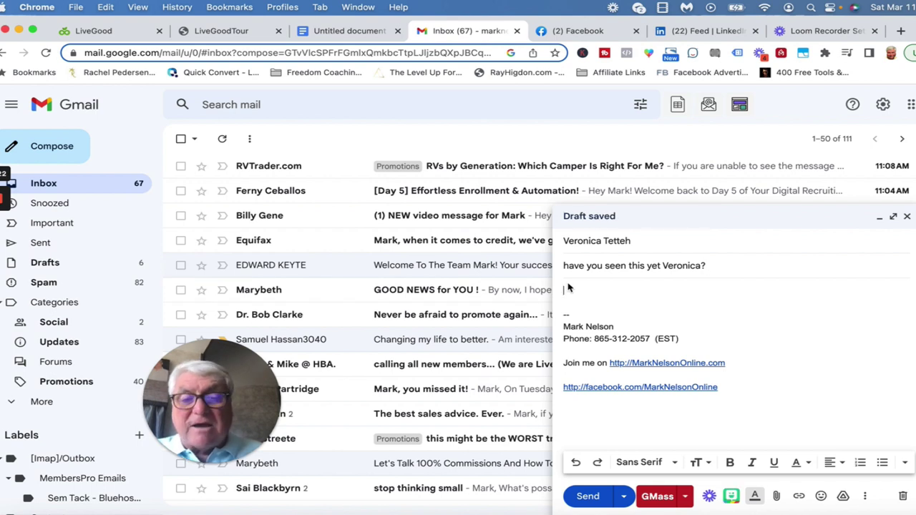
{"action": "type", "text": "Have you seen this yet? 100,000 have joined in 90 days! Watch this video asap!  https://marknels.com/tour  Mark"}
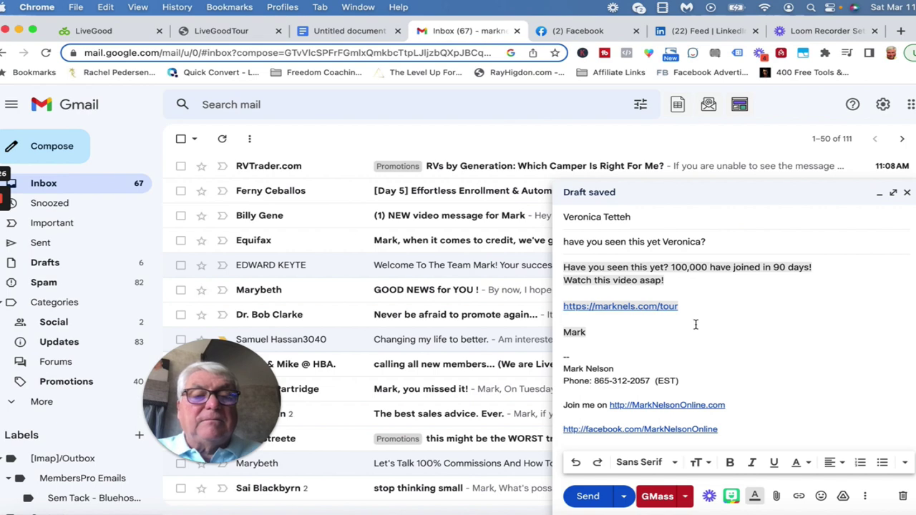
Replace the bare tour link in the body with un-underlined 'Watch Here' text above the sign-off
{"action": "left_click_drag", "start_coordinate": [565, 308], "coordinate": [687, 307]}
{"action": "key", "text": "super+c"}
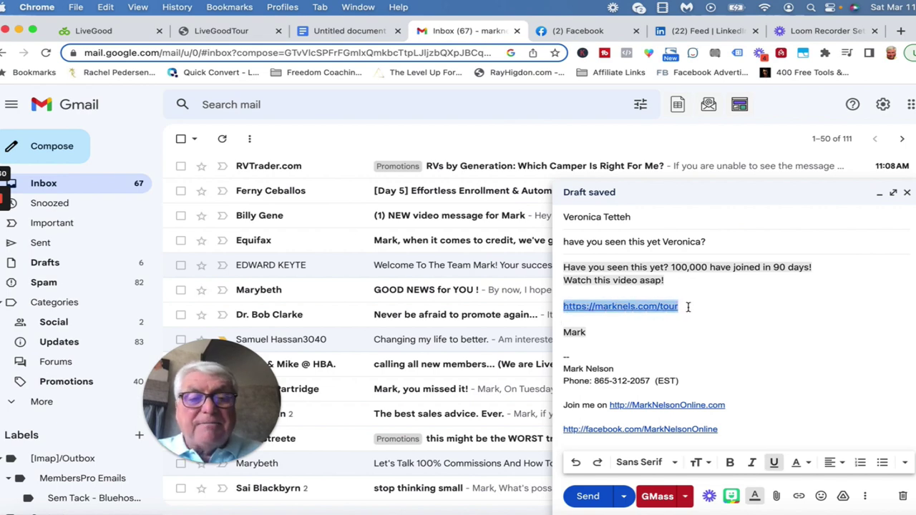
{"action": "type", "text": "Watch"}
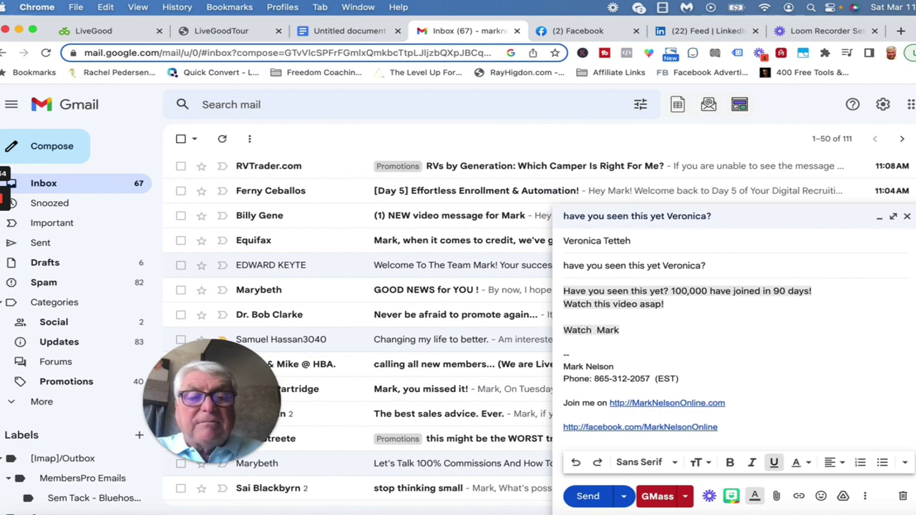
{"action": "type", "text": " Here"}
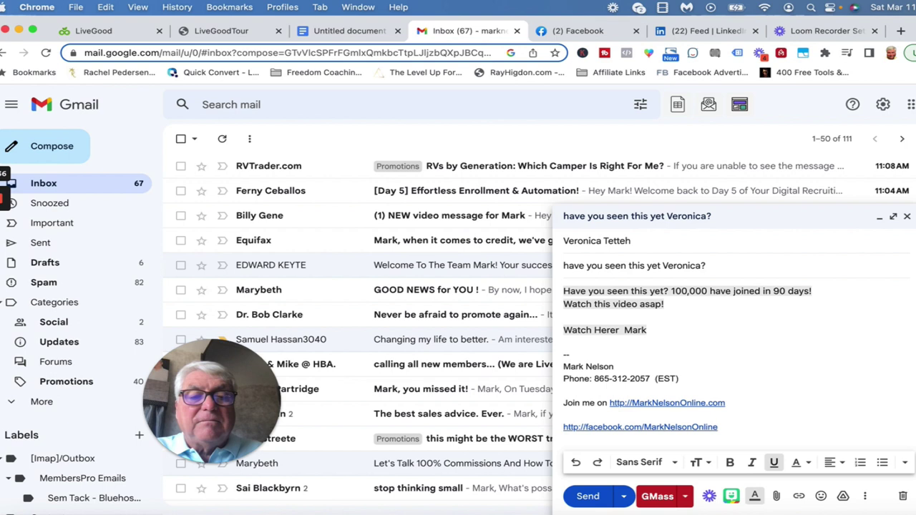
{"action": "key", "text": "ctrl+u"}
{"action": "key", "text": "Return"}
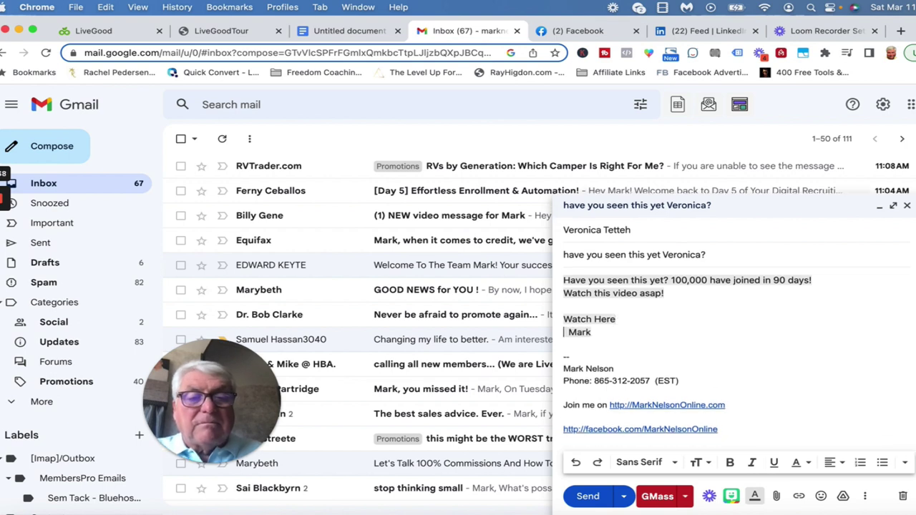
{"action": "key", "text": "Return"}
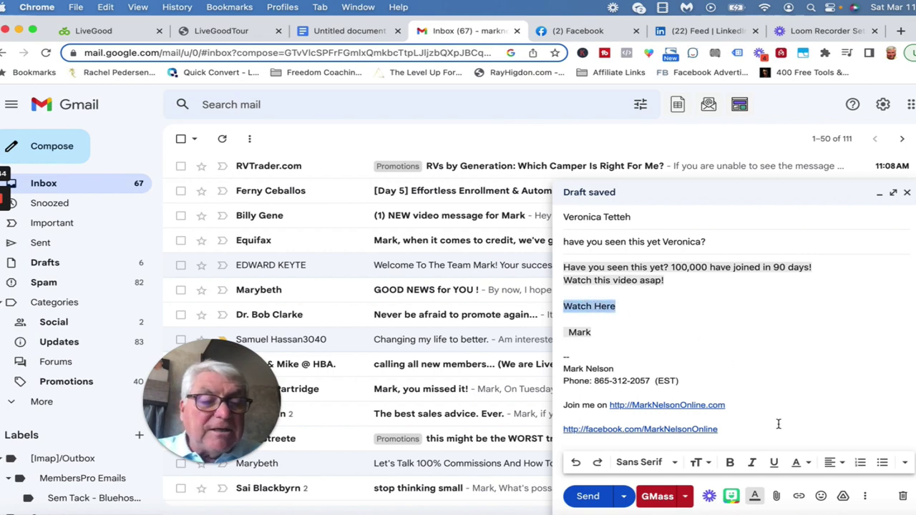
{"action": "left_click", "coordinate": [799, 496]}
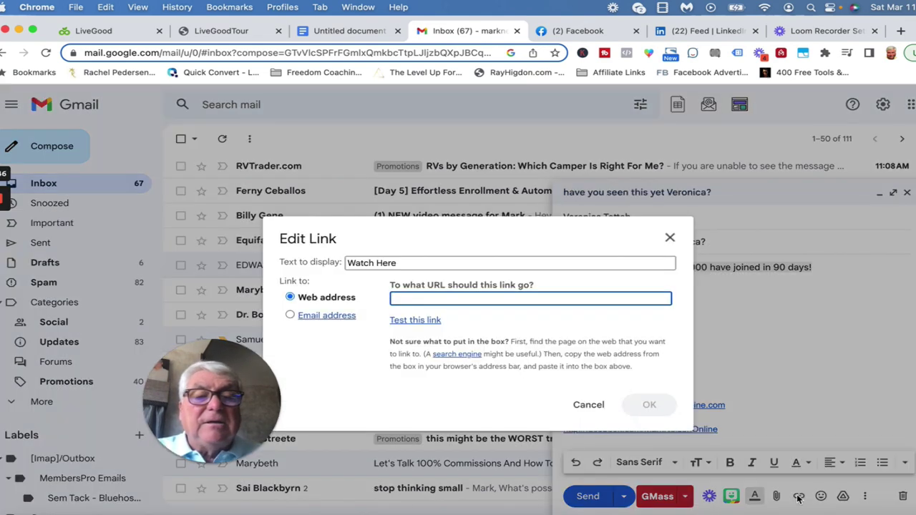
{"action": "key", "text": "super+v"}
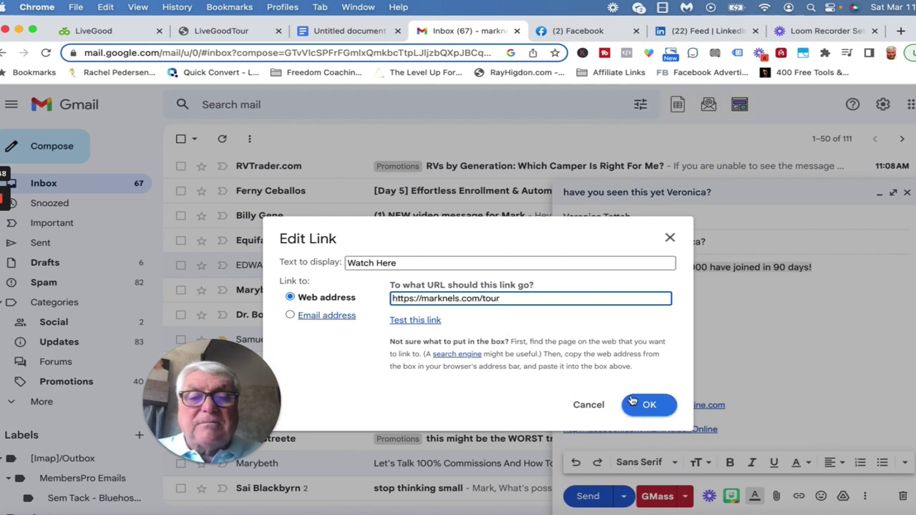
{"action": "left_click", "coordinate": [657, 408]}
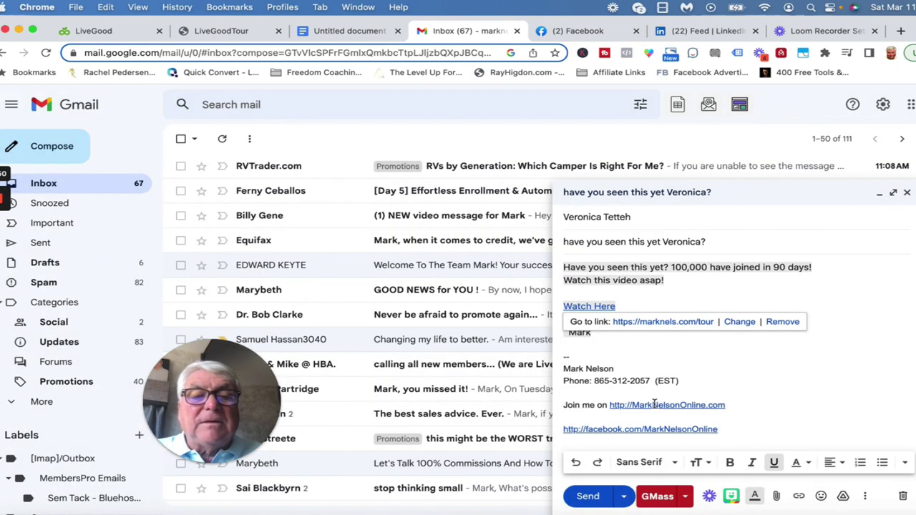
{"action": "left_click", "coordinate": [588, 496]}
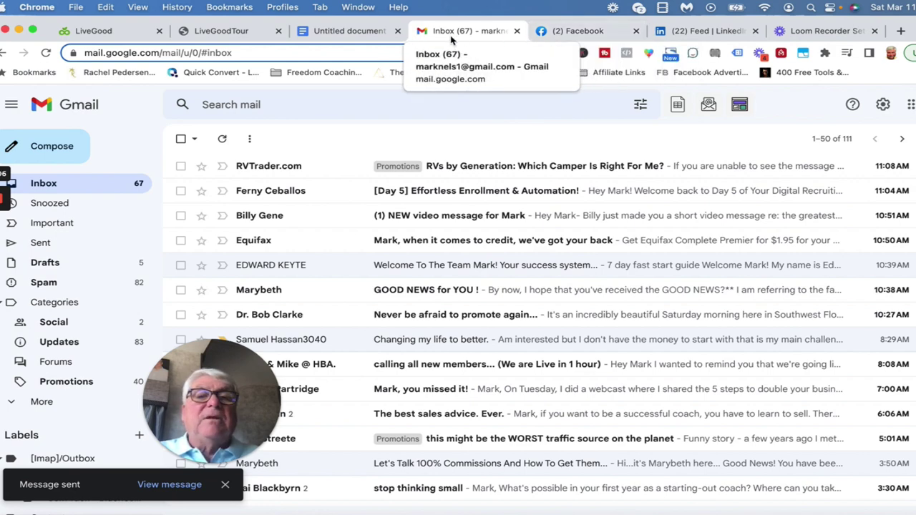
Switch to Facebook, close the chats, and search for 'make money online'
{"action": "left_click", "coordinate": [570, 32]}
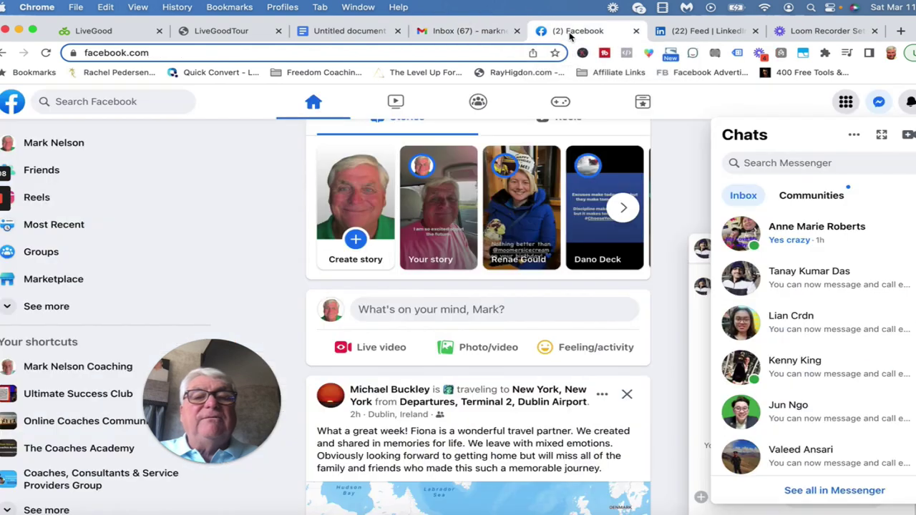
{"action": "left_click", "coordinate": [688, 200]}
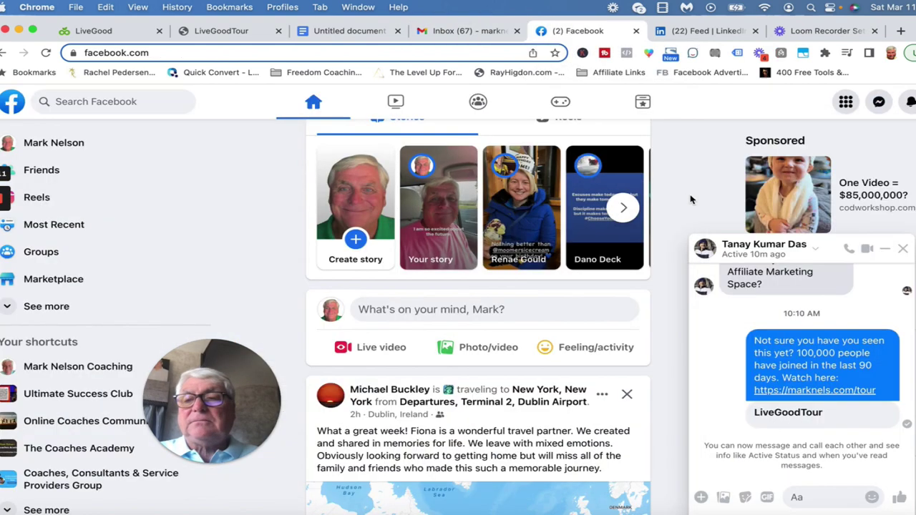
{"action": "left_click", "coordinate": [89, 101]}
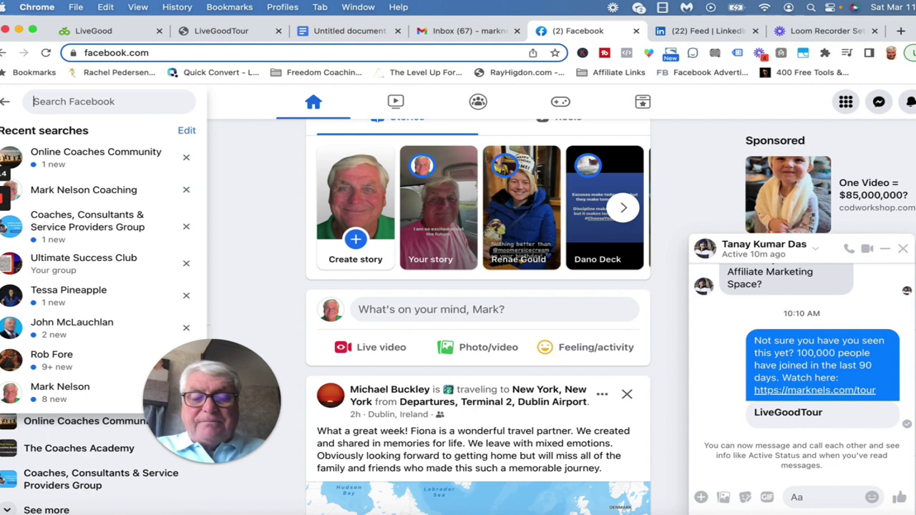
{"action": "type", "text": "make mone"}
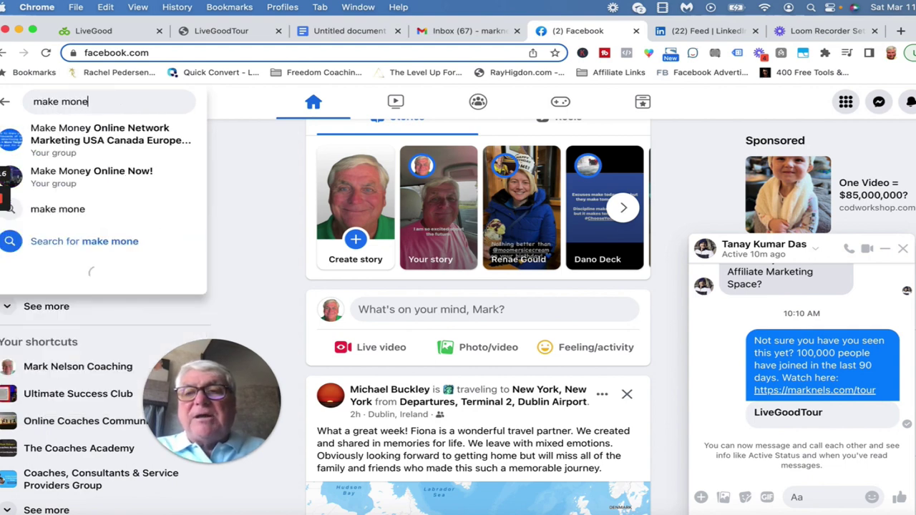
{"action": "type", "text": "y onlih"}
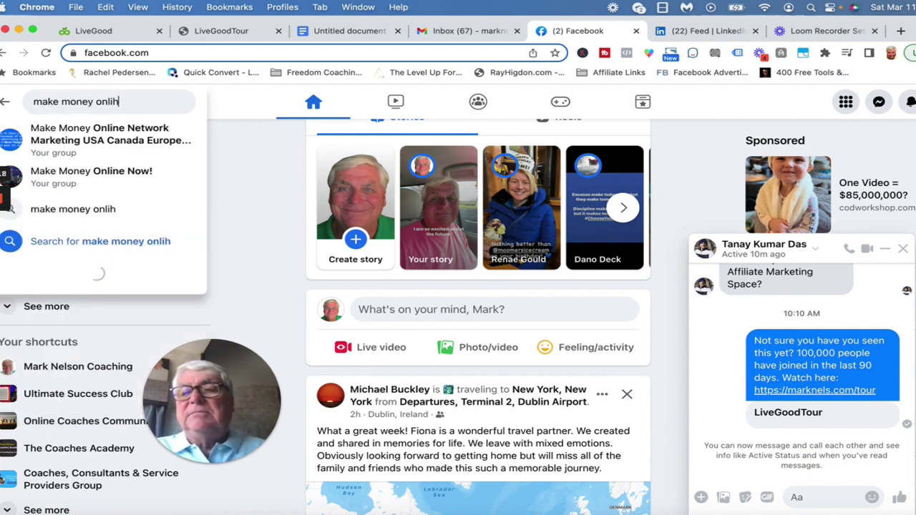
{"action": "key", "text": "BackSpace"}
{"action": "key", "text": "BackSpace"}
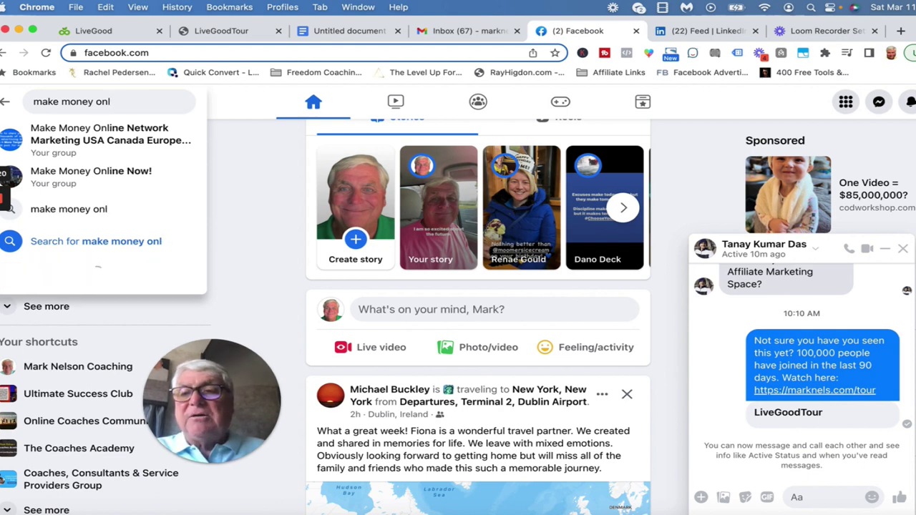
{"action": "type", "text": "ine"}
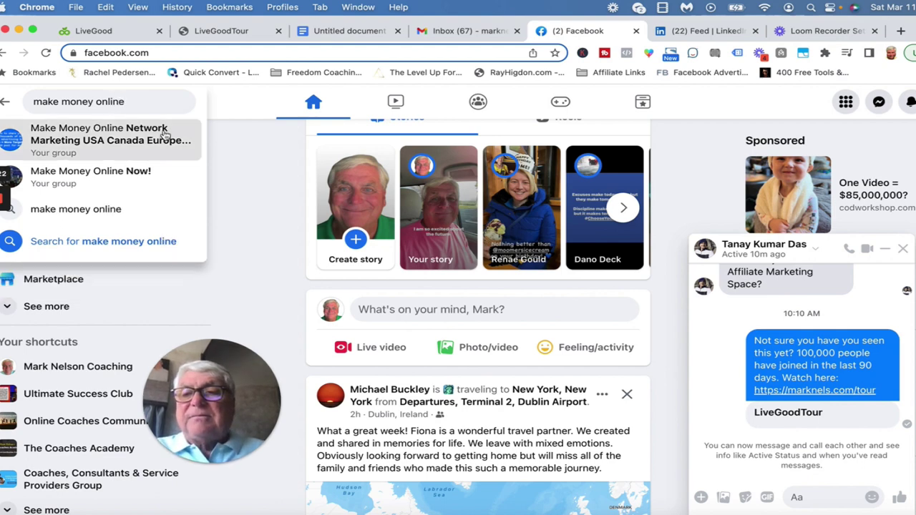
{"action": "left_click", "coordinate": [904, 251]}
{"action": "left_click", "coordinate": [156, 105]}
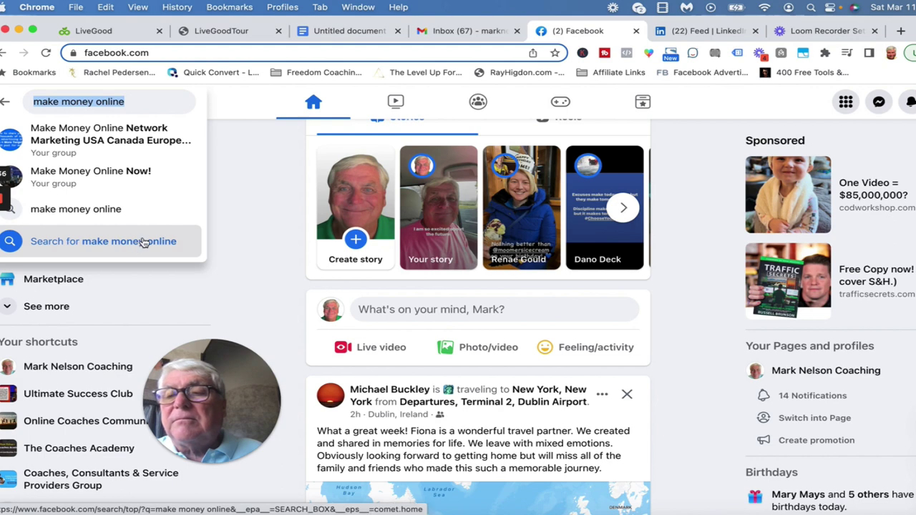
{"action": "left_click", "coordinate": [143, 239]}
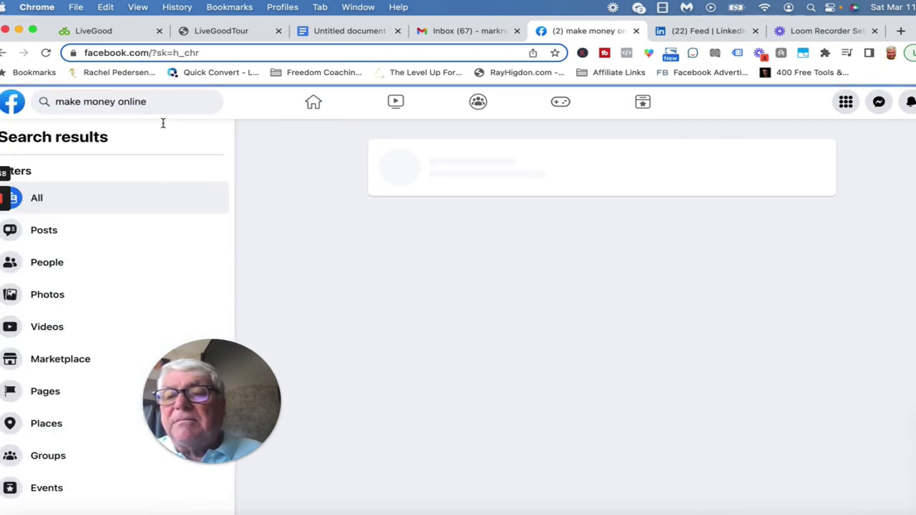
Rerun the 'make money online' search from recent searches and open the Make Money Online Now! group
{"action": "key", "text": "super+bracketleft"}
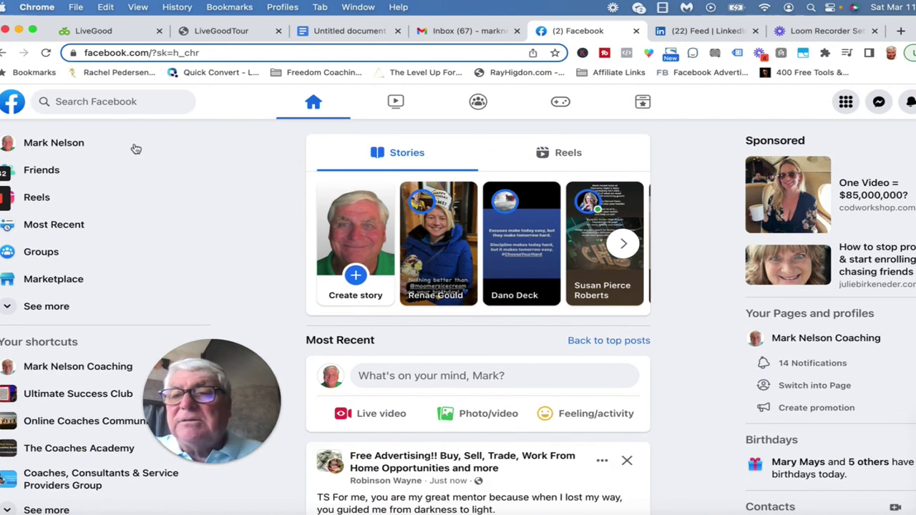
{"action": "left_click", "coordinate": [111, 101]}
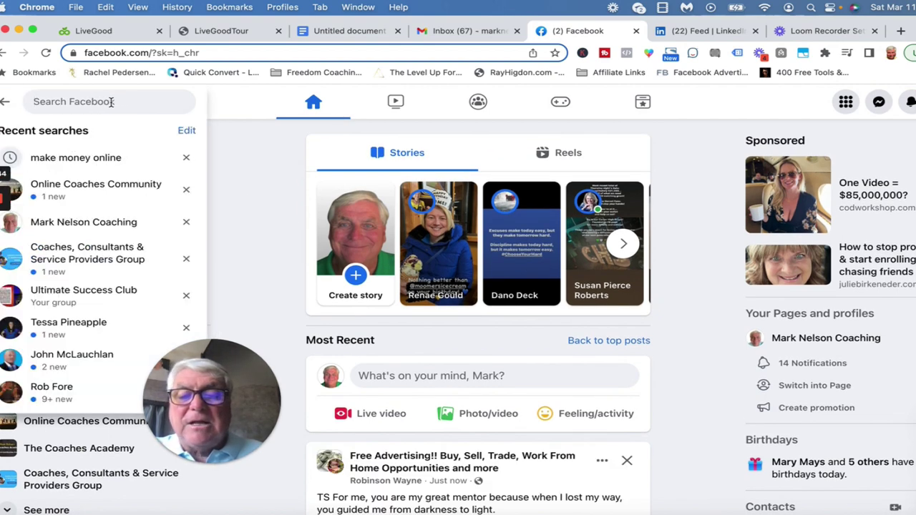
{"action": "left_click", "coordinate": [90, 157]}
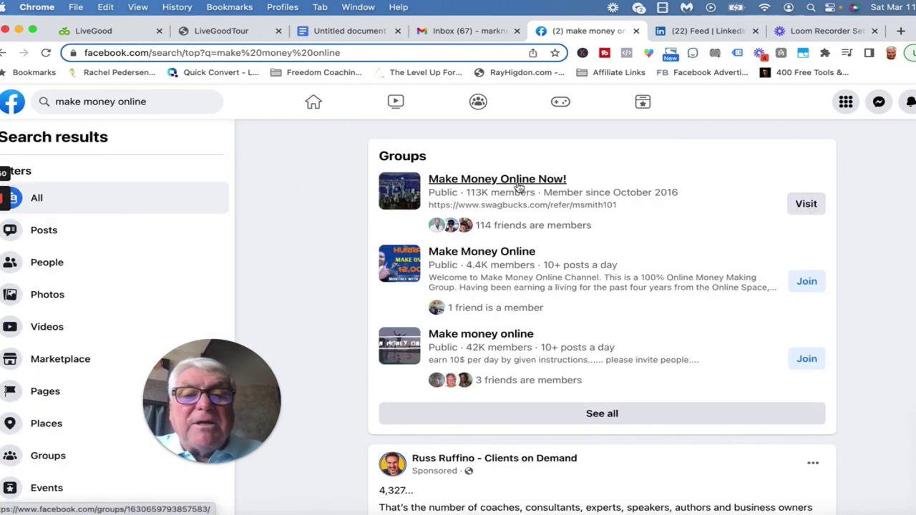
{"action": "mouse_move", "coordinate": [496, 179]}
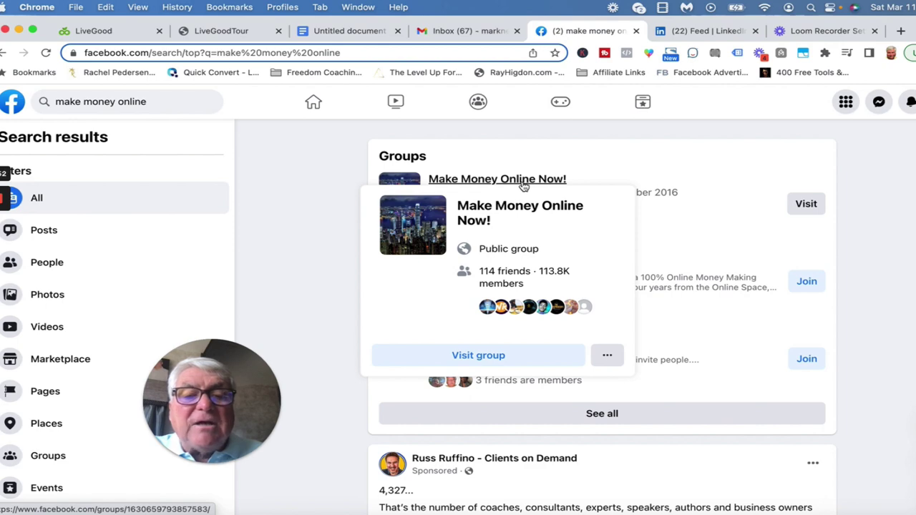
{"action": "left_click", "coordinate": [503, 357]}
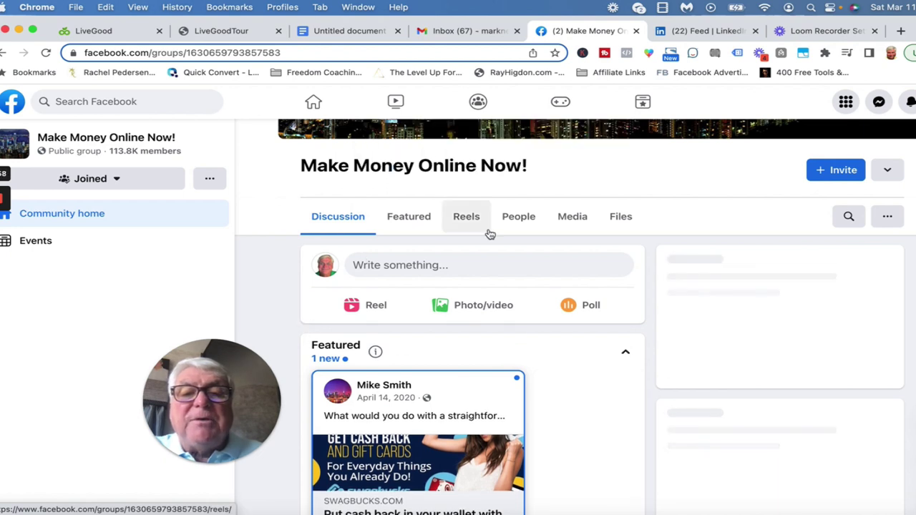
Open the group's member list and show all members with things in common
{"action": "left_click", "coordinate": [519, 216]}
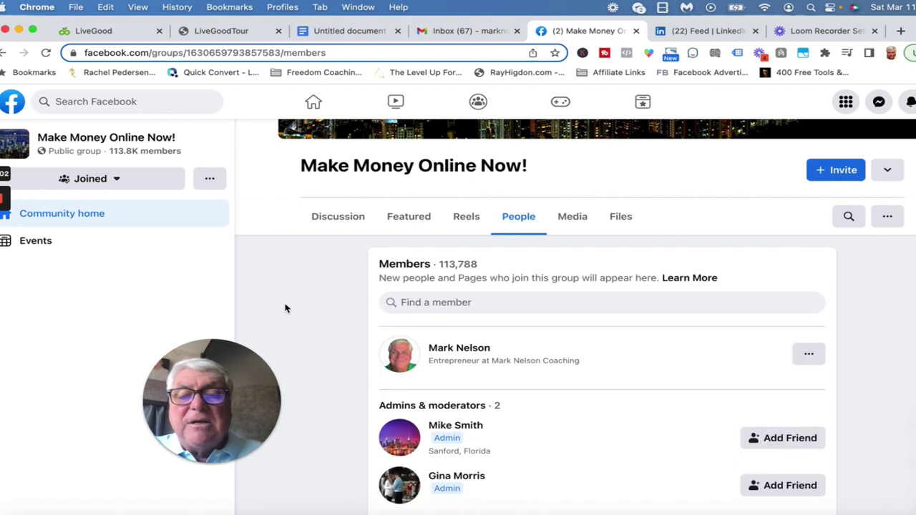
{"action": "scroll", "coordinate": [285, 308], "scroll_direction": "down", "scroll_amount": 1}
{"action": "scroll", "coordinate": [285, 309], "scroll_direction": "down", "scroll_amount": 2}
{"action": "scroll", "coordinate": [285, 309], "scroll_direction": "down", "scroll_amount": 2}
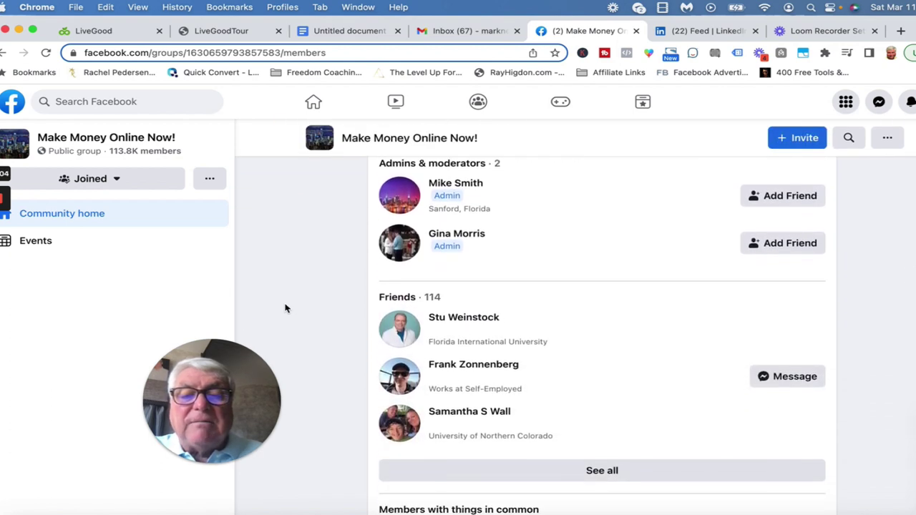
{"action": "scroll", "coordinate": [285, 309], "scroll_direction": "down", "scroll_amount": 2}
{"action": "scroll", "coordinate": [284, 309], "scroll_direction": "down", "scroll_amount": 2}
{"action": "scroll", "coordinate": [285, 309], "scroll_direction": "down", "scroll_amount": 1}
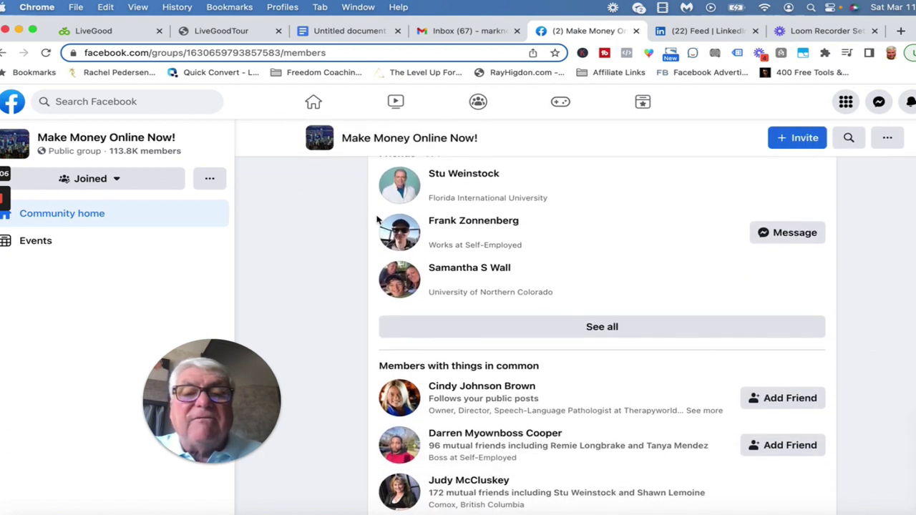
{"action": "scroll", "coordinate": [348, 236], "scroll_direction": "down", "scroll_amount": 2}
{"action": "scroll", "coordinate": [348, 236], "scroll_direction": "down", "scroll_amount": 1}
{"action": "scroll", "coordinate": [348, 236], "scroll_direction": "down", "scroll_amount": 1}
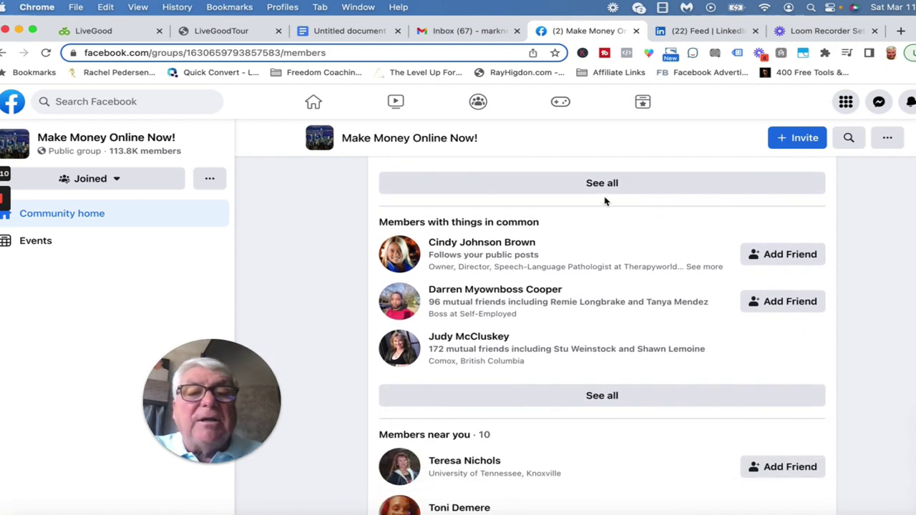
{"action": "left_click", "coordinate": [602, 397]}
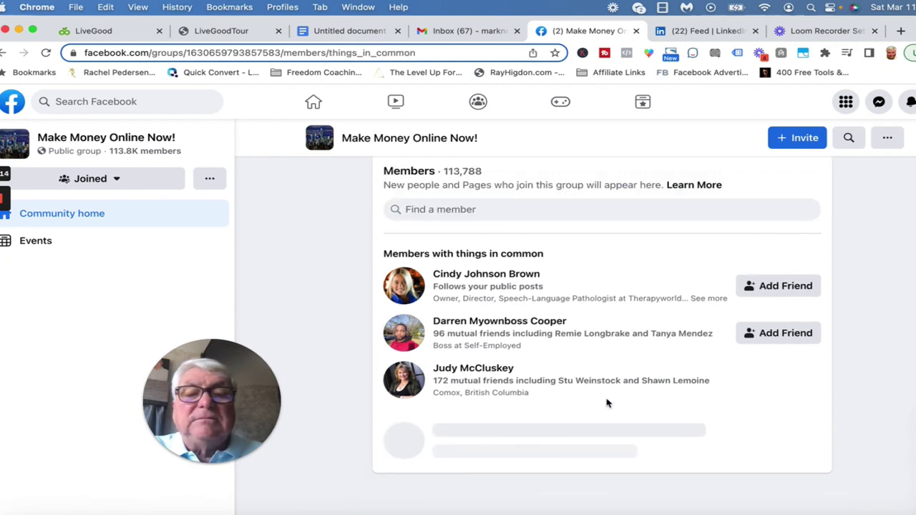
{"action": "scroll", "coordinate": [607, 403], "scroll_direction": "down", "scroll_amount": 1}
Send friend requests to the first four listed members
{"action": "left_click", "coordinate": [770, 268]}
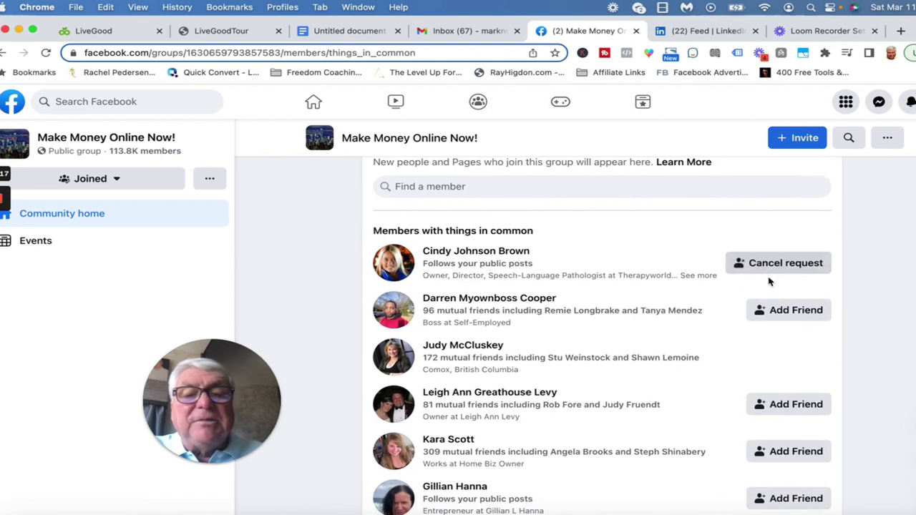
{"action": "left_click", "coordinate": [770, 319]}
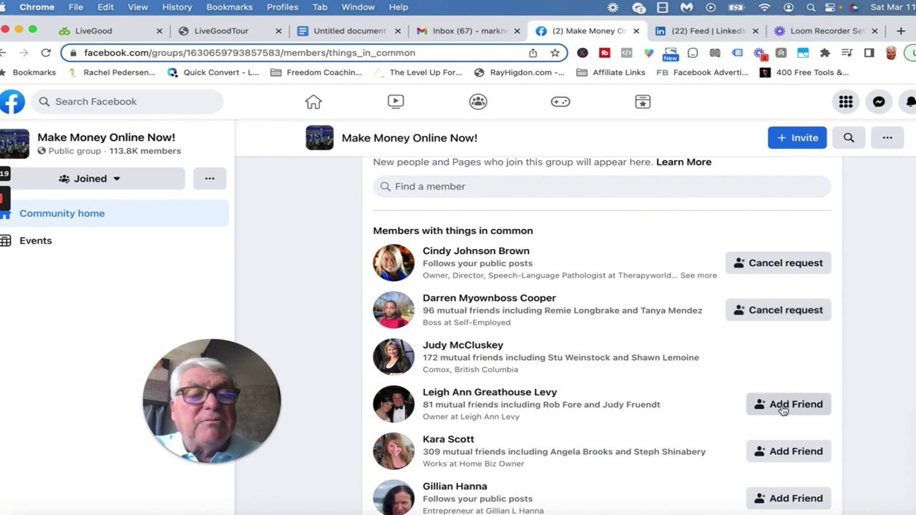
{"action": "left_click", "coordinate": [786, 454]}
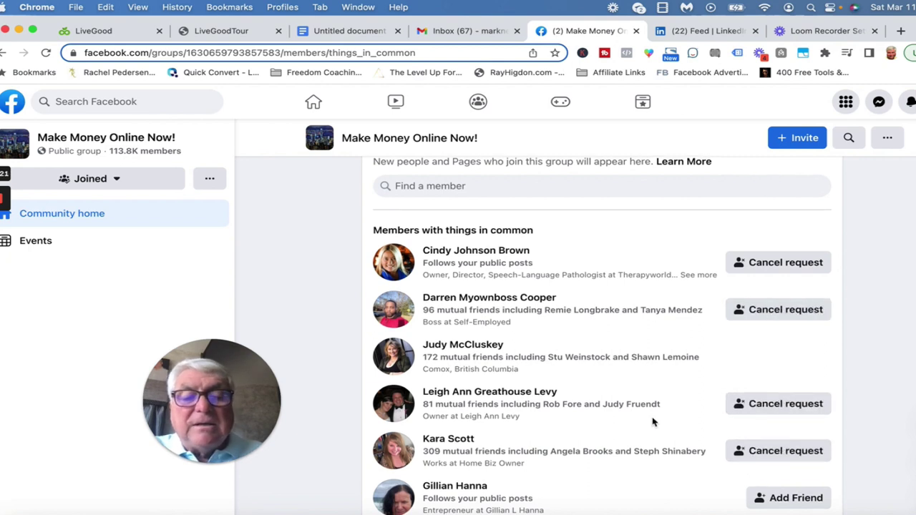
{"action": "scroll", "coordinate": [652, 423], "scroll_direction": "down", "scroll_amount": 3}
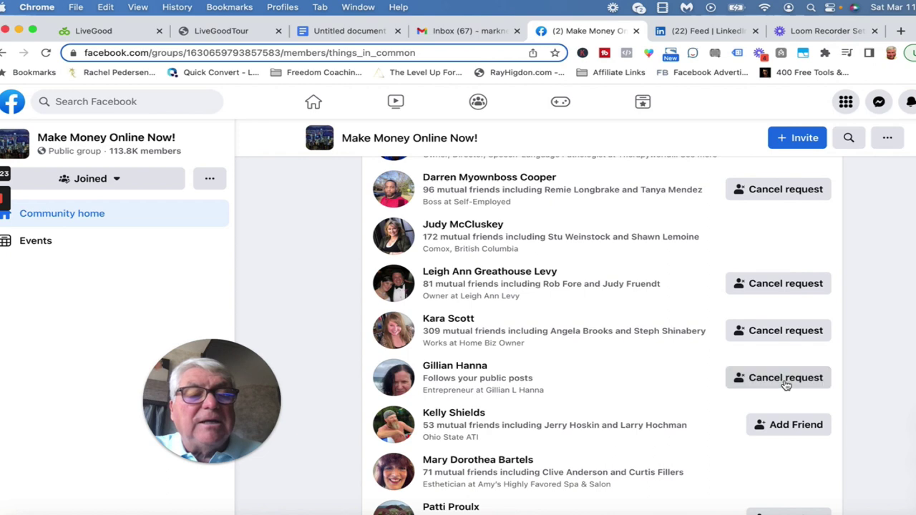
{"action": "left_click", "coordinate": [791, 425]}
{"action": "scroll", "coordinate": [667, 419], "scroll_direction": "down", "scroll_amount": 3}
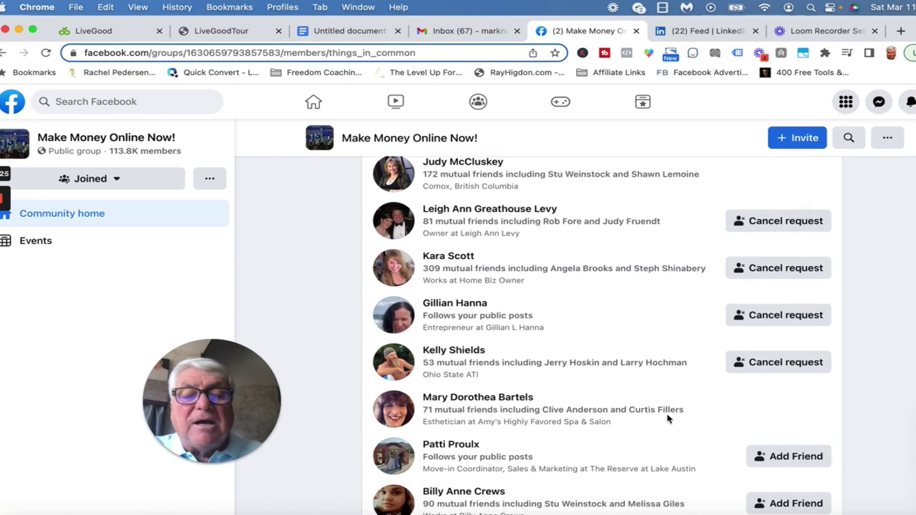
{"action": "scroll", "coordinate": [667, 419], "scroll_direction": "up", "scroll_amount": 5}
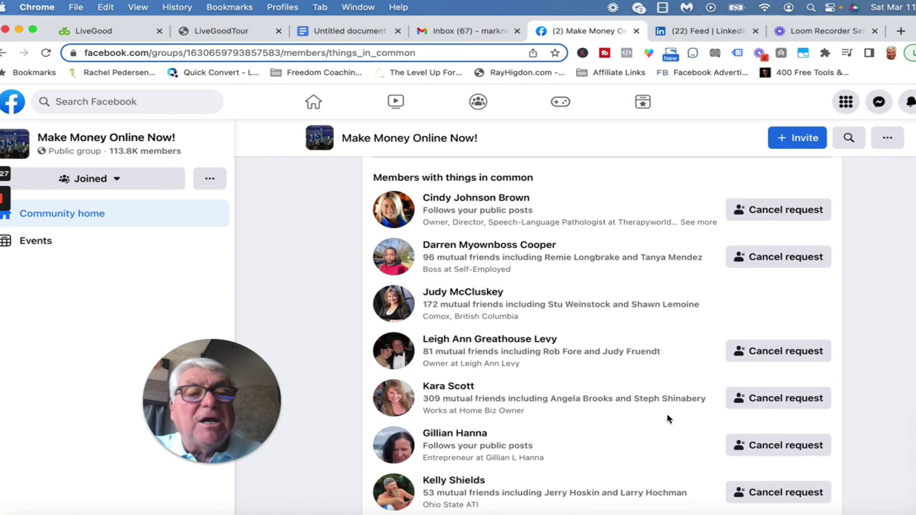
{"action": "scroll", "coordinate": [667, 418], "scroll_direction": "down", "scroll_amount": 1}
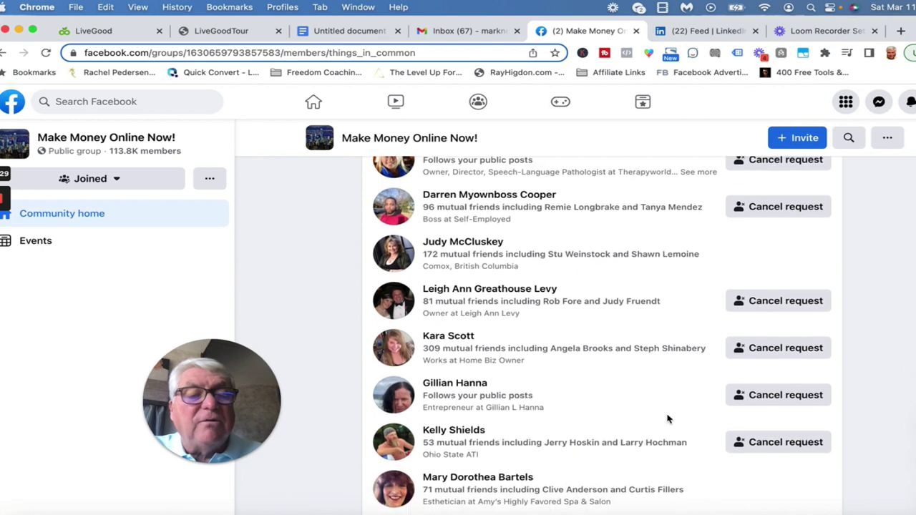
{"action": "scroll", "coordinate": [667, 419], "scroll_direction": "down", "scroll_amount": 3}
{"action": "scroll", "coordinate": [667, 418], "scroll_direction": "down", "scroll_amount": 3}
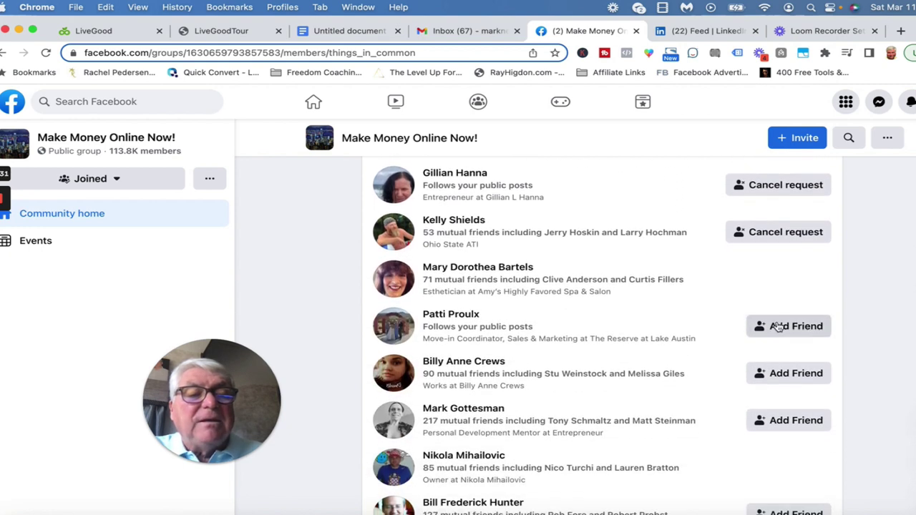
Send friend requests to the mentor, marketer, radio host, TheEmpoweredcoach founder and University of Tennessee member
{"action": "left_click", "coordinate": [793, 421]}
{"action": "scroll", "coordinate": [687, 405], "scroll_direction": "down", "scroll_amount": 3}
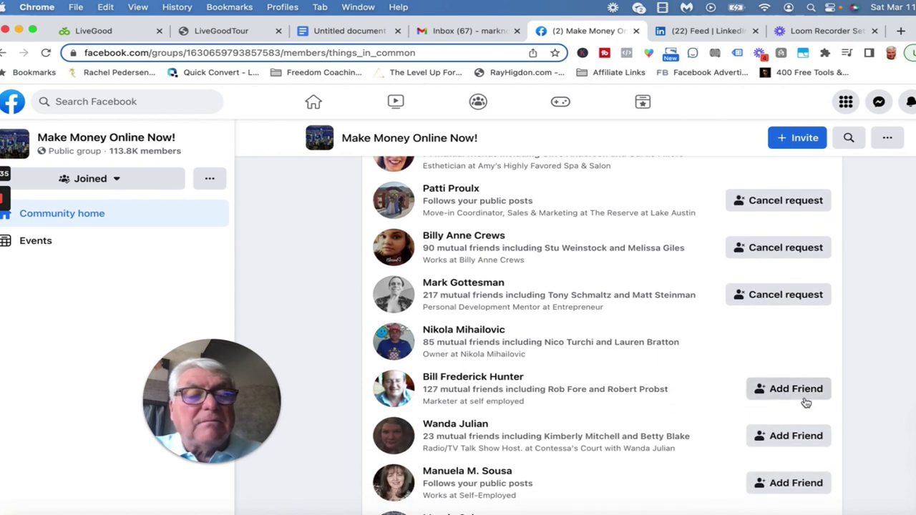
{"action": "left_click", "coordinate": [803, 398]}
{"action": "left_click", "coordinate": [799, 444]}
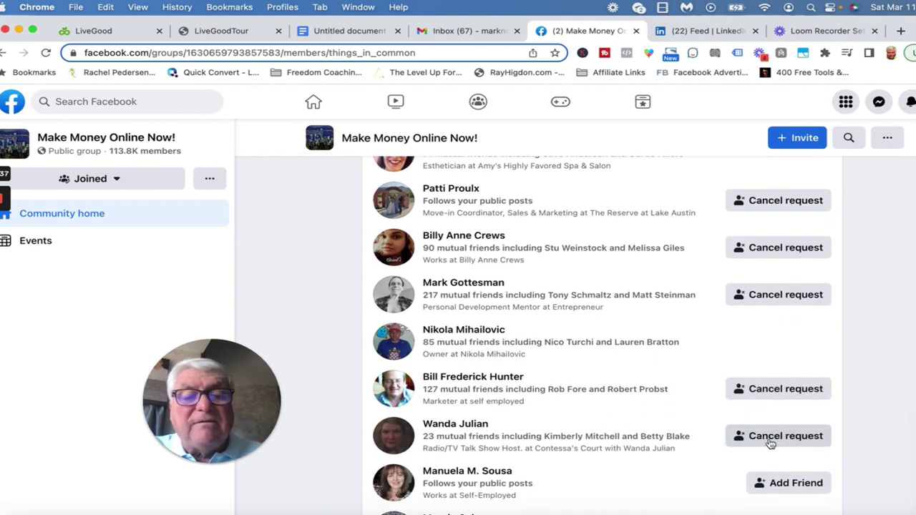
{"action": "scroll", "coordinate": [691, 427], "scroll_direction": "down", "scroll_amount": 1}
{"action": "scroll", "coordinate": [716, 415], "scroll_direction": "down", "scroll_amount": 2}
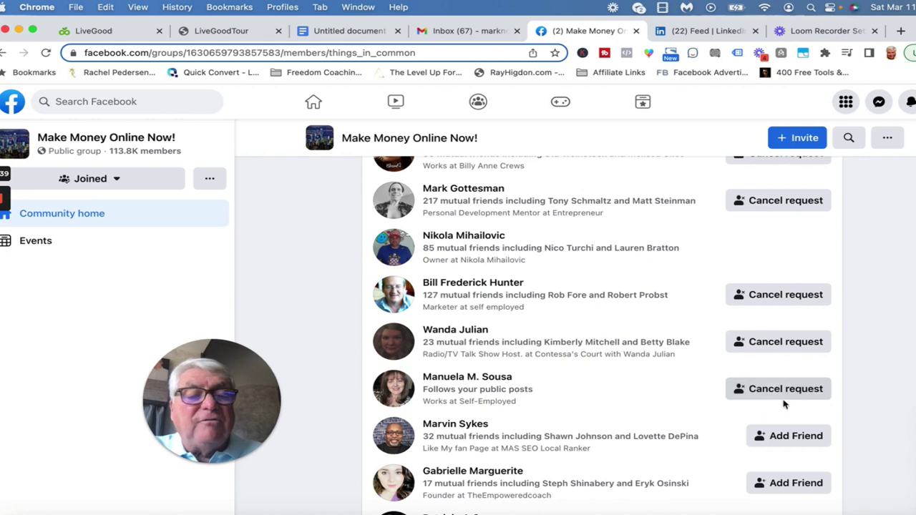
{"action": "left_click", "coordinate": [792, 484]}
{"action": "scroll", "coordinate": [659, 446], "scroll_direction": "down", "scroll_amount": 3}
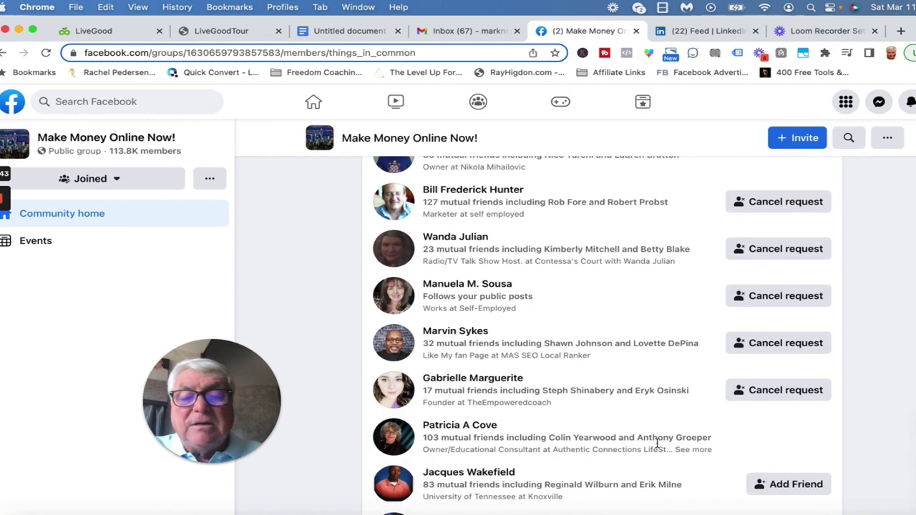
{"action": "scroll", "coordinate": [657, 444], "scroll_direction": "down", "scroll_amount": 1}
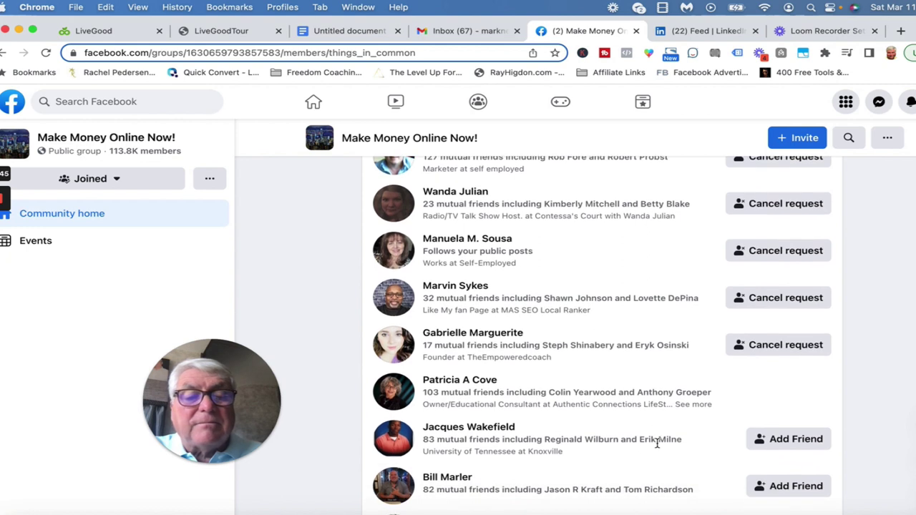
{"action": "left_click", "coordinate": [788, 441]}
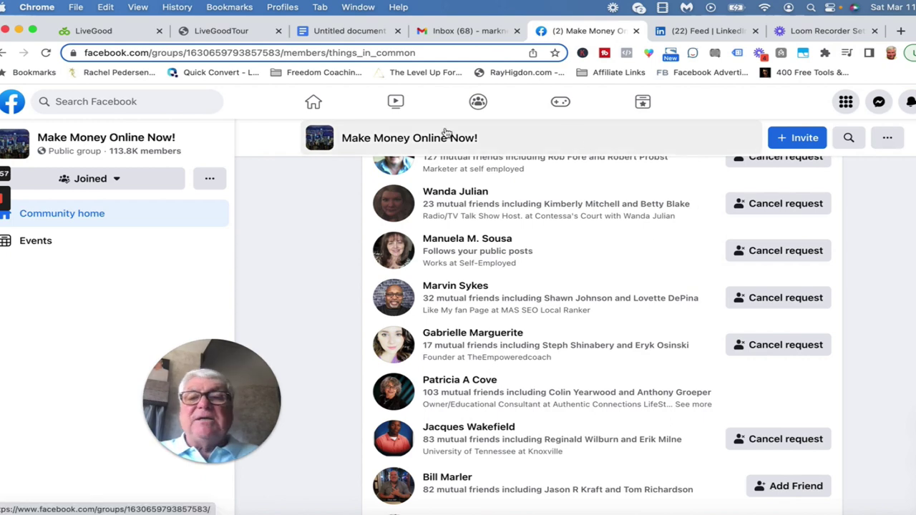
Go to your own Facebook profile and follow its Intro link to the marknels.com Job Free Revolution page
{"action": "left_click", "coordinate": [314, 105]}
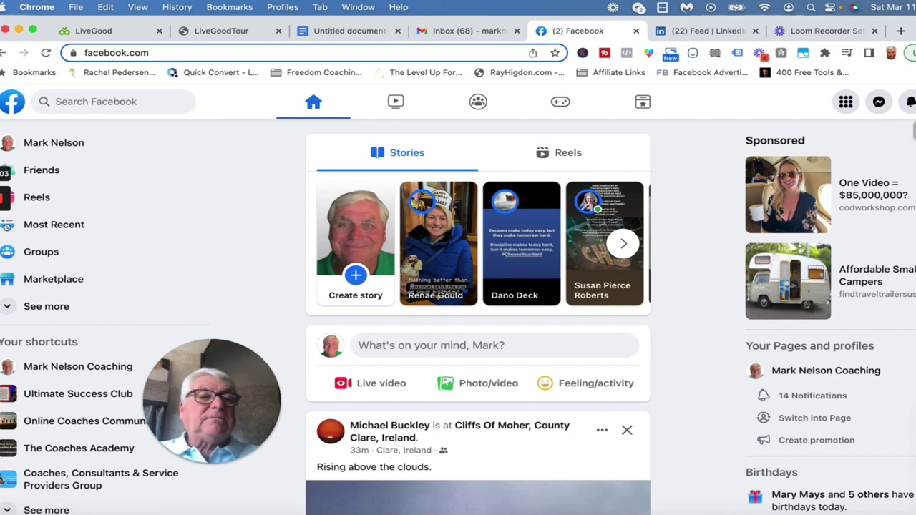
{"action": "left_click", "coordinate": [913, 104]}
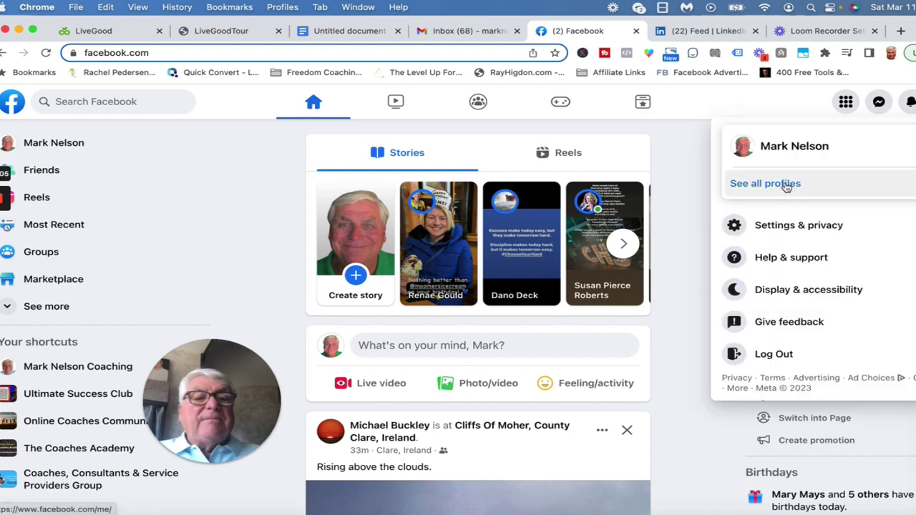
{"action": "left_click", "coordinate": [792, 148]}
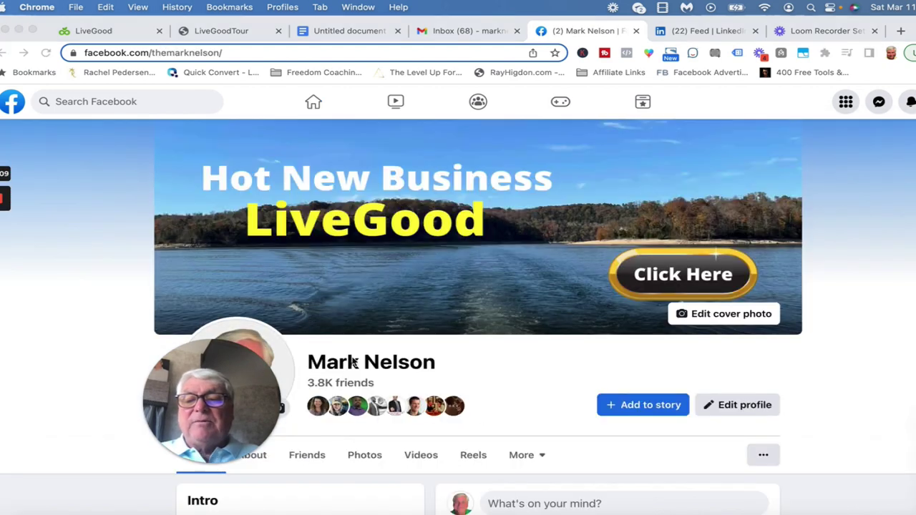
{"action": "mouse_move", "coordinate": [248, 400]}
{"action": "left_mouse_down"}
{"action": "mouse_move", "coordinate": [766, 380]}
{"action": "mouse_move", "coordinate": [845, 391]}
{"action": "left_mouse_up"}
{"action": "scroll", "coordinate": [560, 408], "scroll_direction": "down", "scroll_amount": 3}
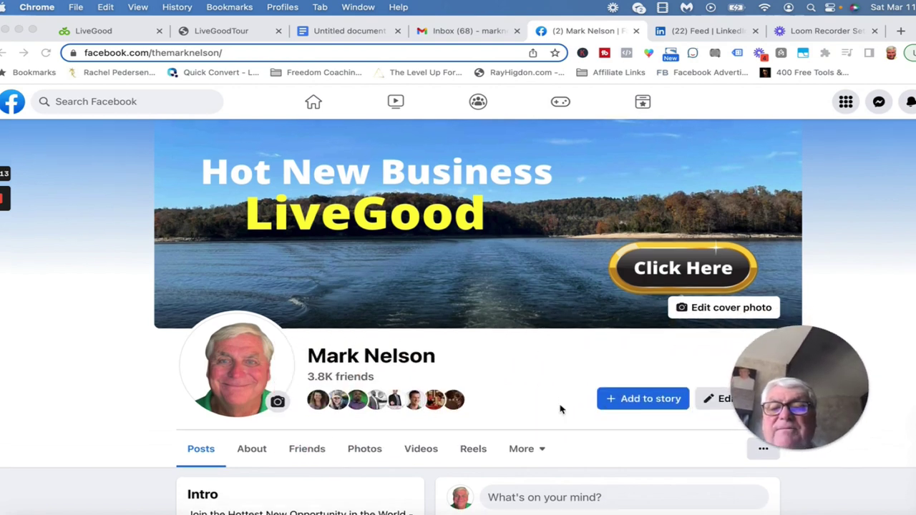
{"action": "scroll", "coordinate": [560, 408], "scroll_direction": "down", "scroll_amount": 2}
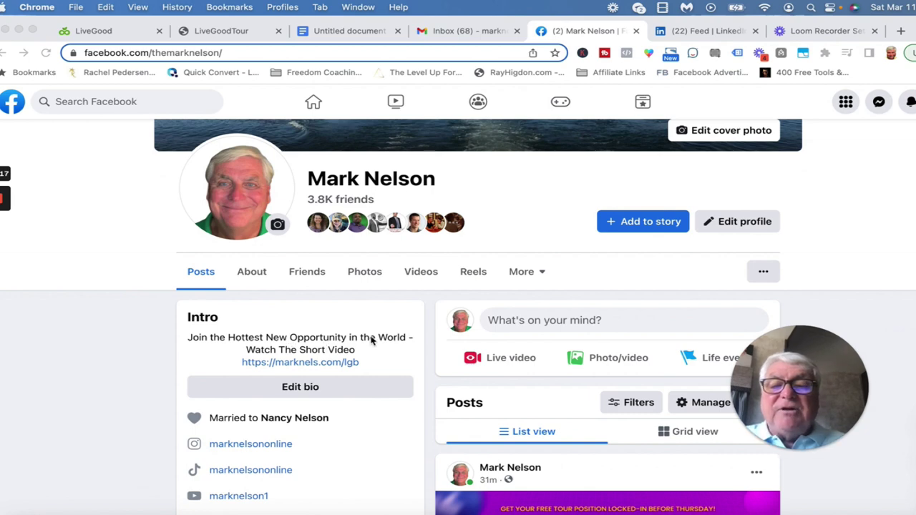
{"action": "left_click", "coordinate": [293, 363]}
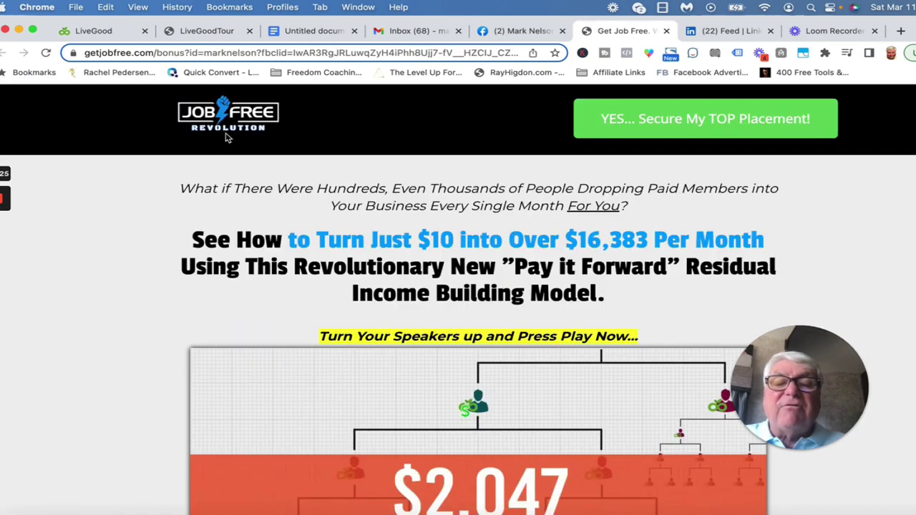
Scroll the getjobfree.com page through its video, invitation, special offer and bonus sections to the Done-For-You funnels offer
{"action": "scroll", "coordinate": [141, 343], "scroll_direction": "down", "scroll_amount": 1}
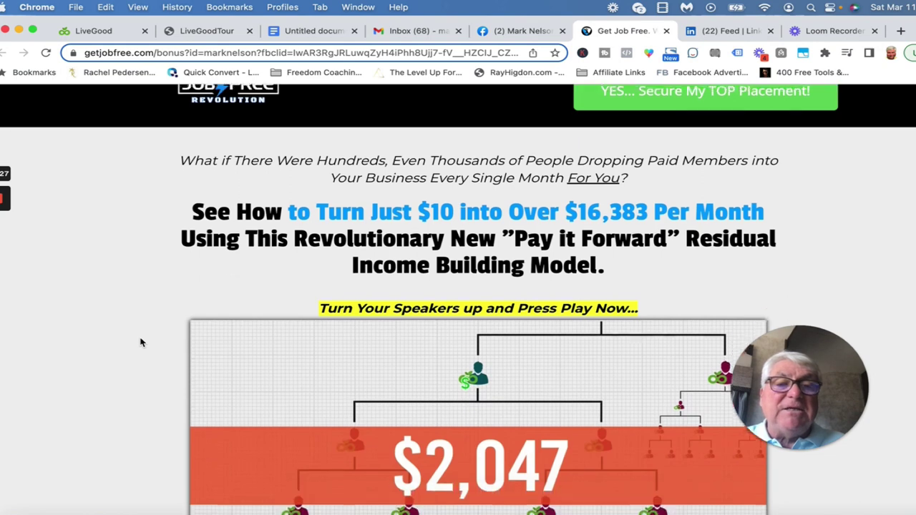
{"action": "scroll", "coordinate": [141, 342], "scroll_direction": "down", "scroll_amount": 3}
{"action": "scroll", "coordinate": [141, 343], "scroll_direction": "up", "scroll_amount": 5}
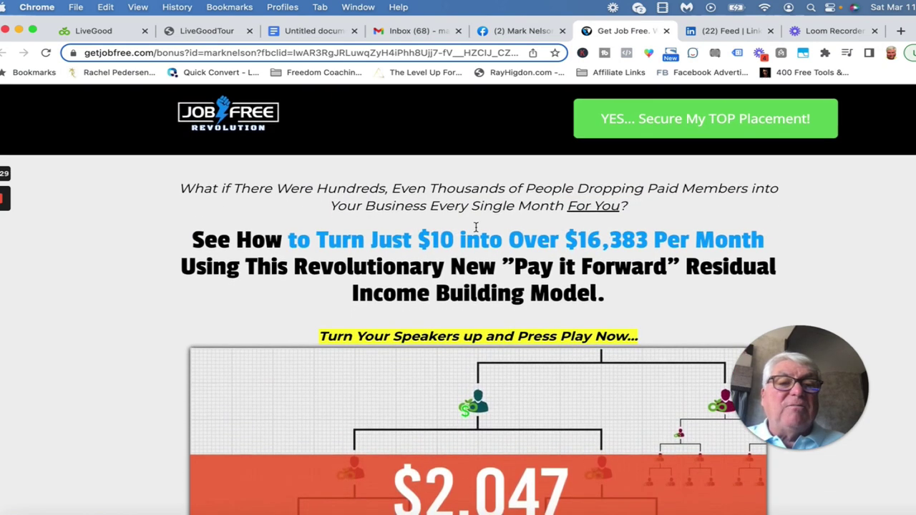
{"action": "scroll", "coordinate": [159, 336], "scroll_direction": "down", "scroll_amount": 3}
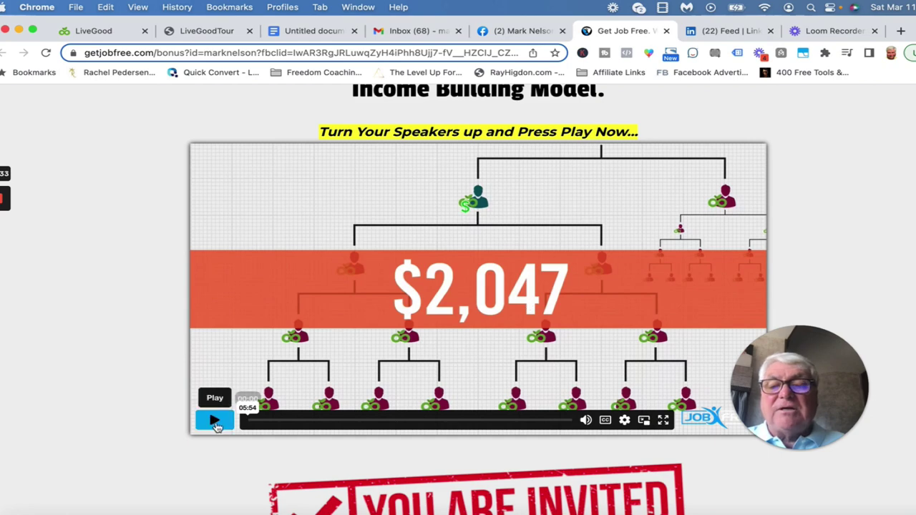
{"action": "scroll", "coordinate": [184, 408], "scroll_direction": "down", "scroll_amount": 2}
{"action": "scroll", "coordinate": [184, 408], "scroll_direction": "down", "scroll_amount": 3}
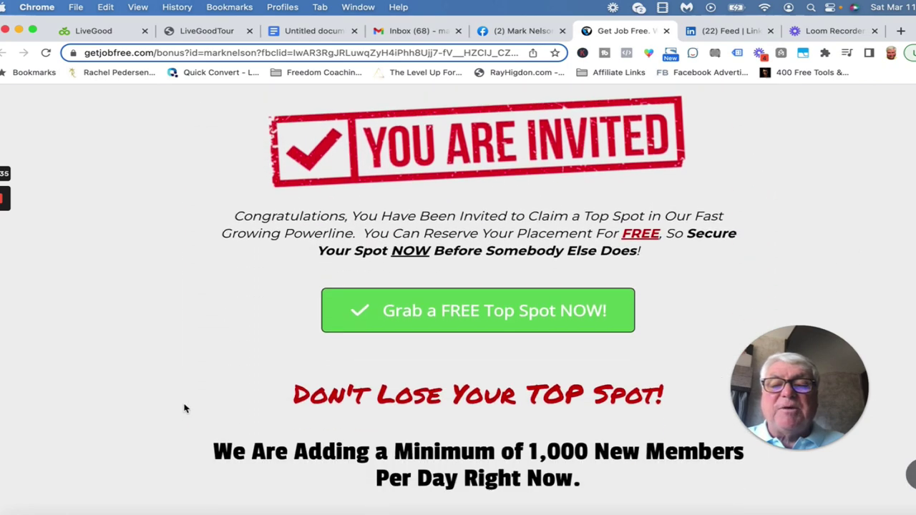
{"action": "scroll", "coordinate": [184, 408], "scroll_direction": "down", "scroll_amount": 2}
{"action": "scroll", "coordinate": [184, 408], "scroll_direction": "down", "scroll_amount": 3}
{"action": "scroll", "coordinate": [184, 408], "scroll_direction": "down", "scroll_amount": 3}
{"action": "scroll", "coordinate": [184, 408], "scroll_direction": "down", "scroll_amount": 3}
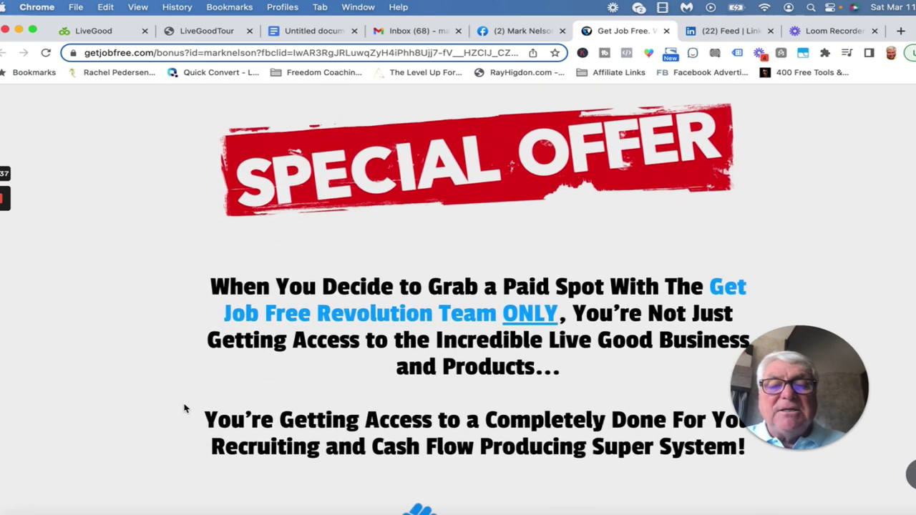
{"action": "scroll", "coordinate": [184, 408], "scroll_direction": "down", "scroll_amount": 4}
{"action": "scroll", "coordinate": [184, 404], "scroll_direction": "down", "scroll_amount": 3}
{"action": "scroll", "coordinate": [183, 405], "scroll_direction": "down", "scroll_amount": 3}
{"action": "scroll", "coordinate": [183, 406], "scroll_direction": "down", "scroll_amount": 3}
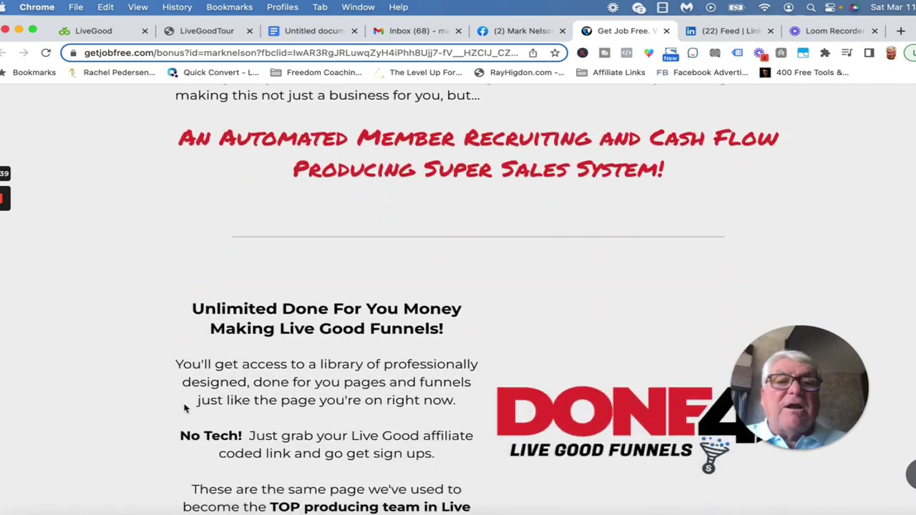
{"action": "scroll", "coordinate": [184, 407], "scroll_direction": "down", "scroll_amount": 3}
{"action": "scroll", "coordinate": [184, 409], "scroll_direction": "down", "scroll_amount": 1}
{"action": "scroll", "coordinate": [184, 408], "scroll_direction": "down", "scroll_amount": 3}
{"action": "scroll", "coordinate": [184, 408], "scroll_direction": "down", "scroll_amount": 2}
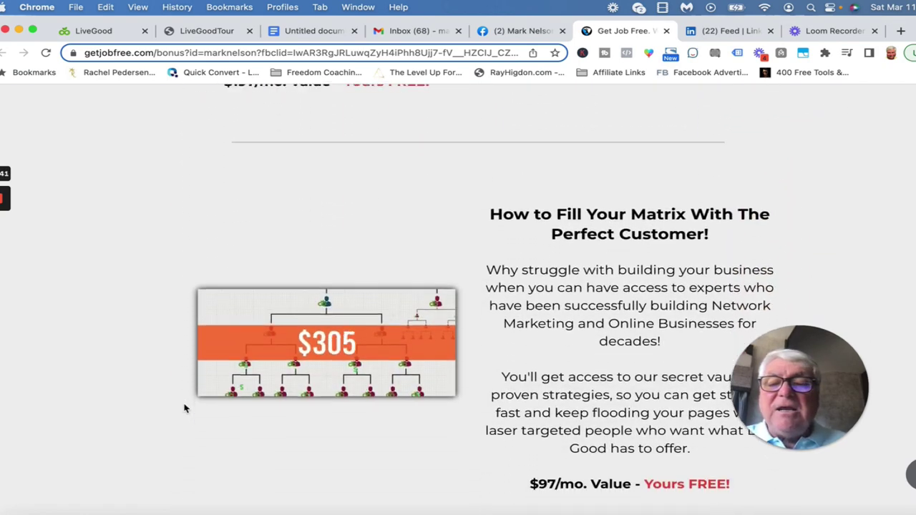
{"action": "scroll", "coordinate": [184, 408], "scroll_direction": "down", "scroll_amount": 3}
{"action": "scroll", "coordinate": [184, 408], "scroll_direction": "down", "scroll_amount": 5}
{"action": "scroll", "coordinate": [184, 408], "scroll_direction": "down", "scroll_amount": 3}
{"action": "scroll", "coordinate": [184, 408], "scroll_direction": "down", "scroll_amount": 1}
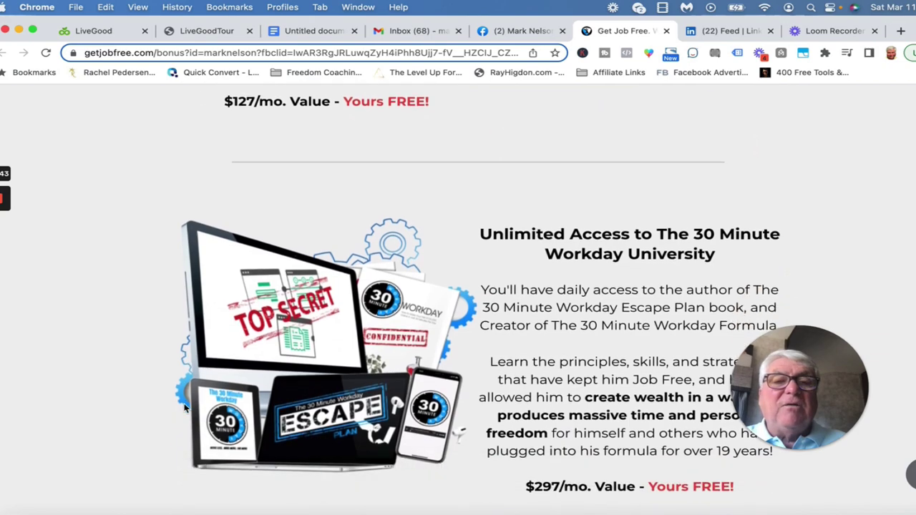
{"action": "scroll", "coordinate": [184, 408], "scroll_direction": "up", "scroll_amount": 5}
{"action": "scroll", "coordinate": [184, 408], "scroll_direction": "up", "scroll_amount": 6}
{"action": "scroll", "coordinate": [184, 408], "scroll_direction": "up", "scroll_amount": 2}
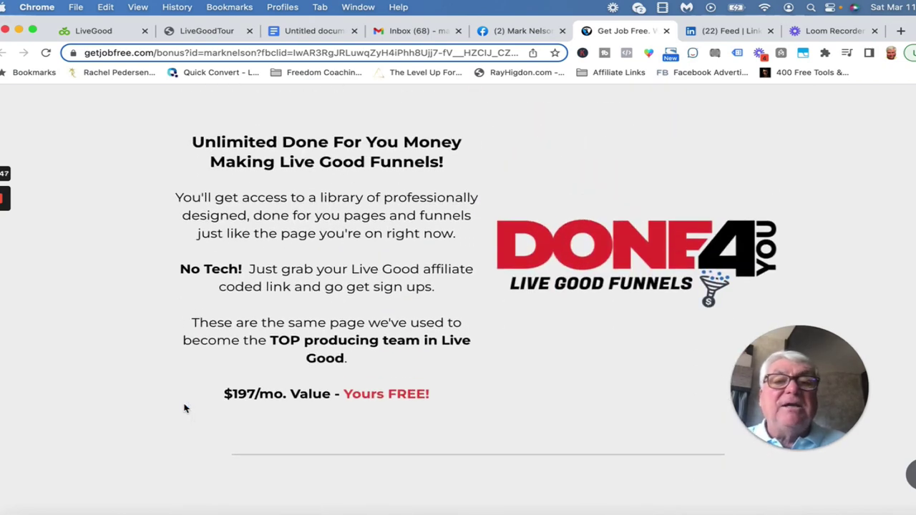
{"action": "scroll", "coordinate": [157, 385], "scroll_direction": "down", "scroll_amount": 1}
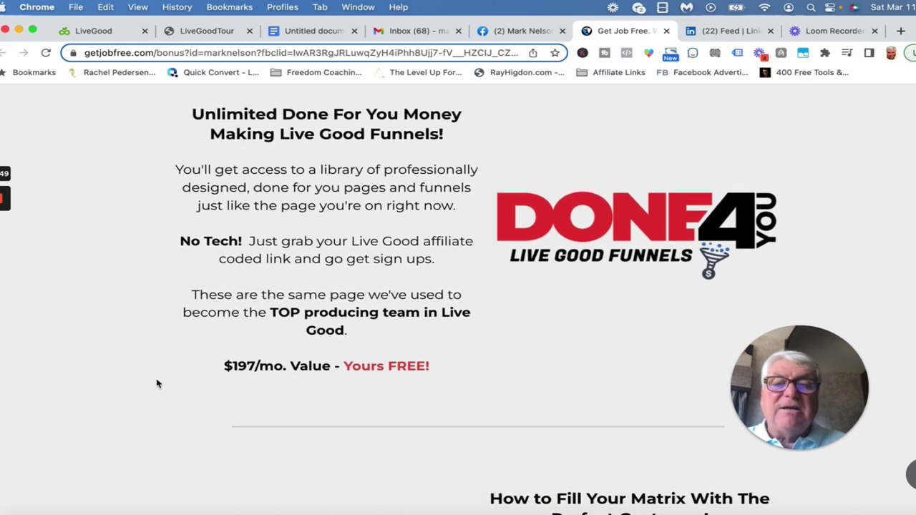